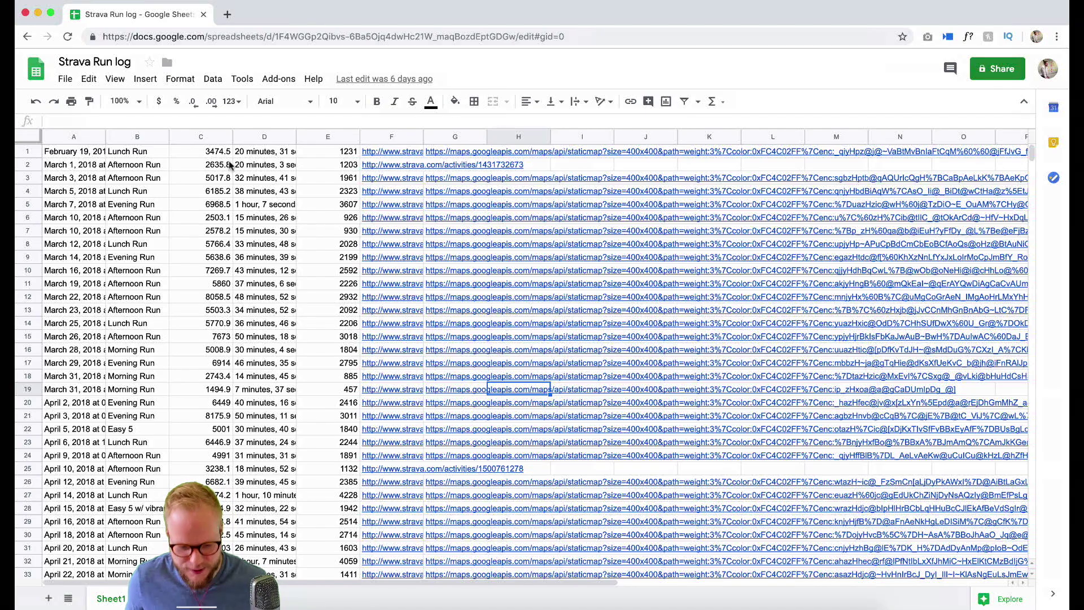
Copy cells A1:N19 of the Strava Run log sheet and return to Axure.
click(78, 155)
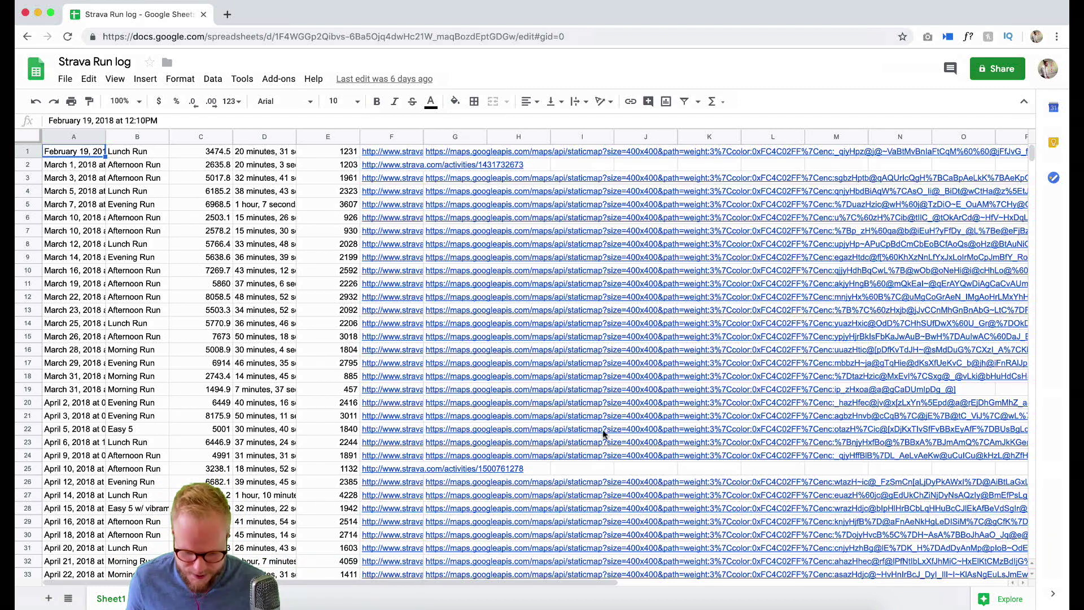
shift+click(904, 390)
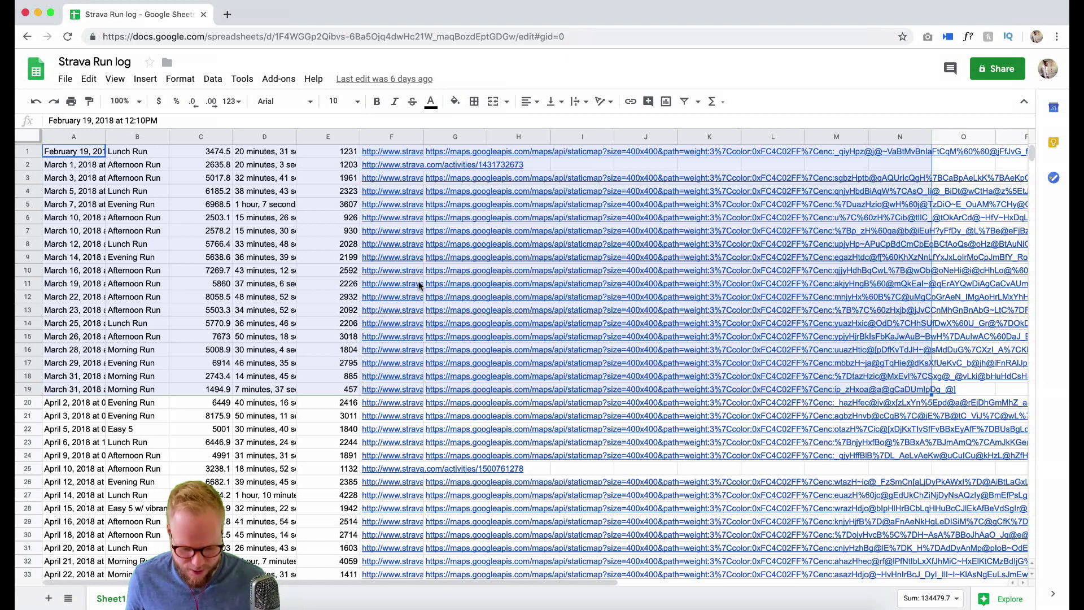
key(ctrl+c)
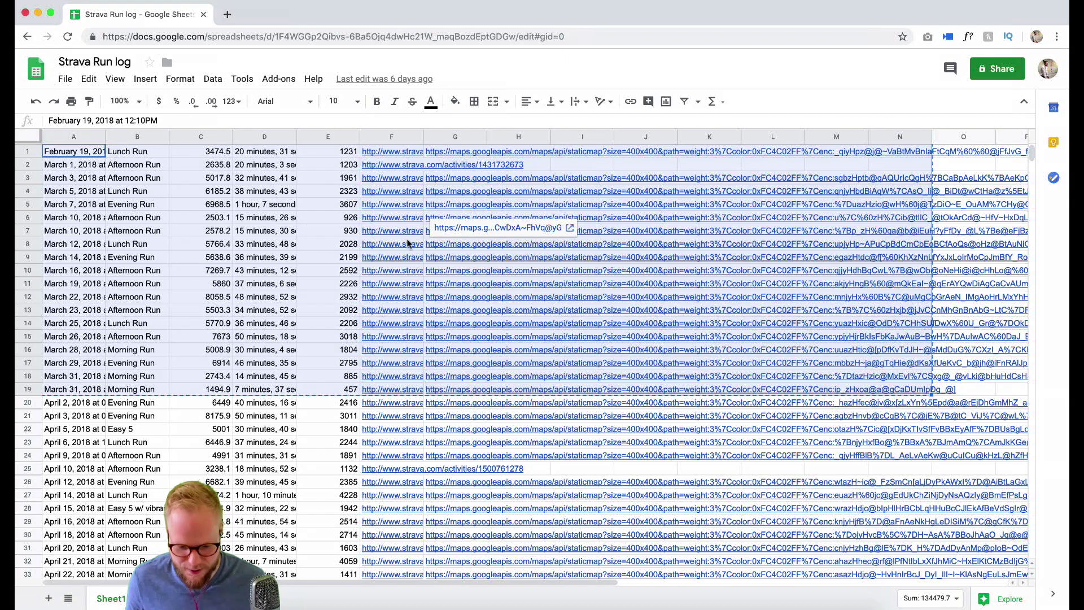
key(super+Tab)
right_click(467, 246)
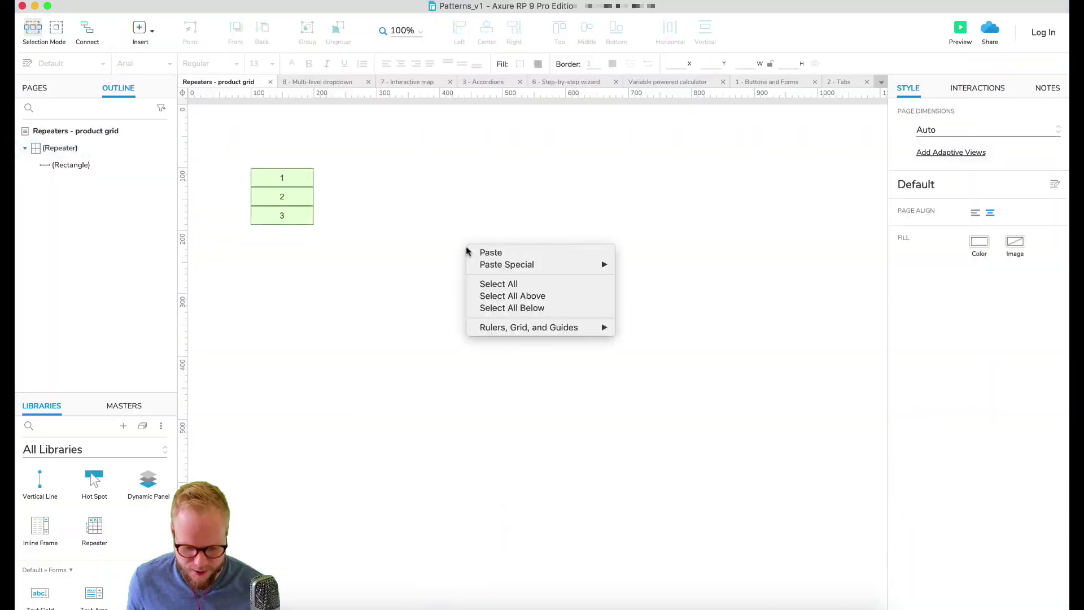
click(521, 254)
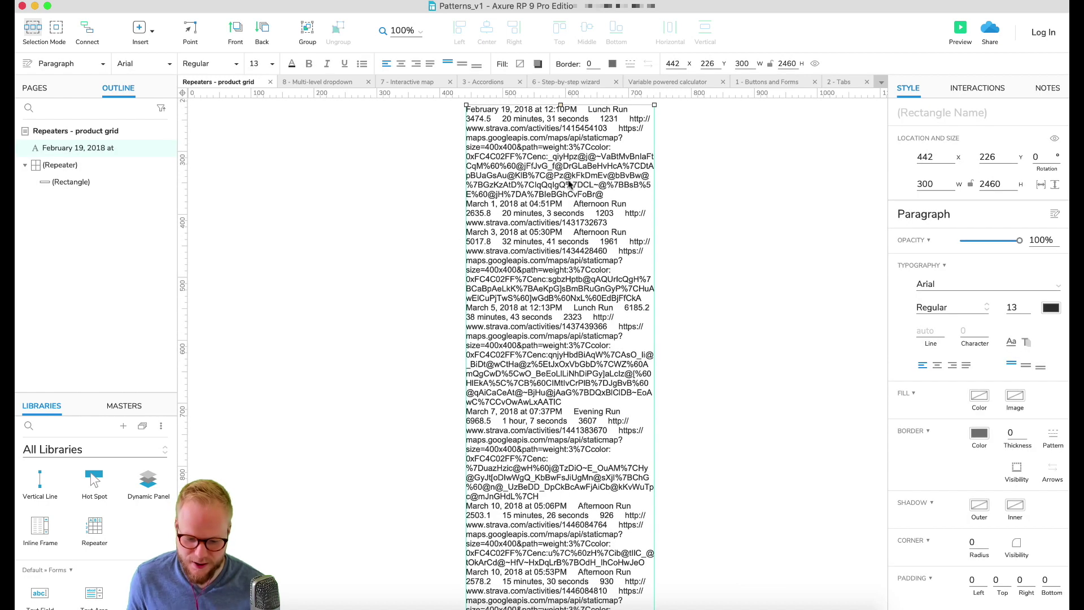
key(Delete)
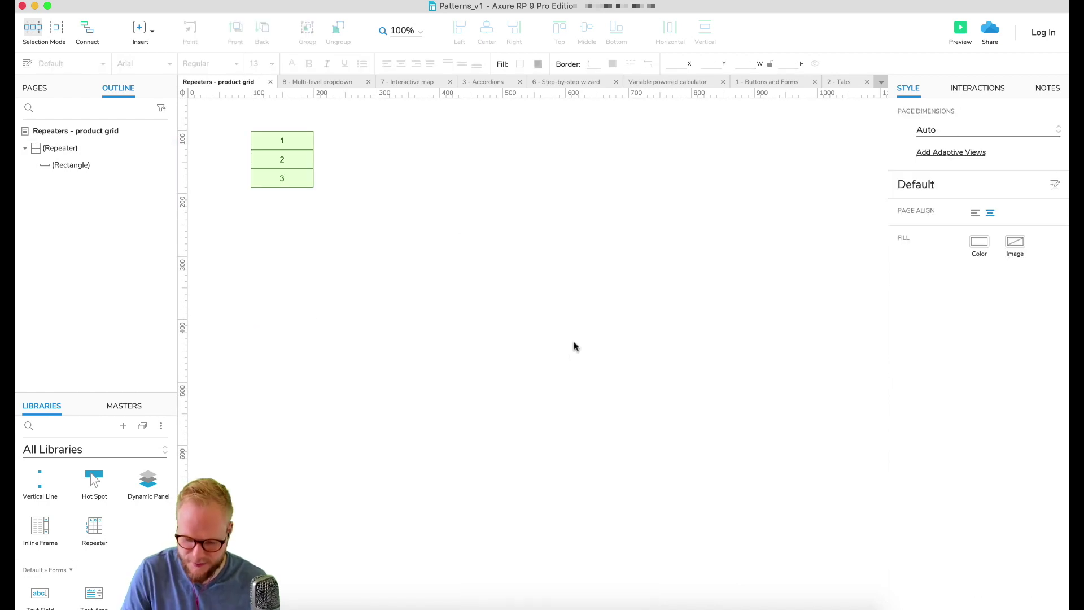
right_click(534, 276)
mouse_move(563, 294)
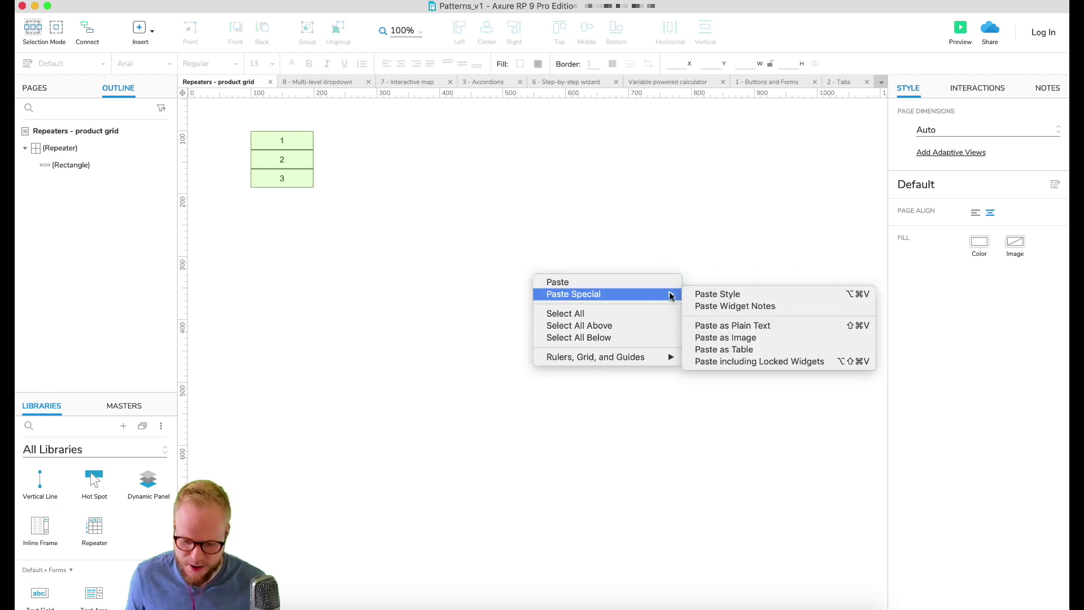
click(743, 351)
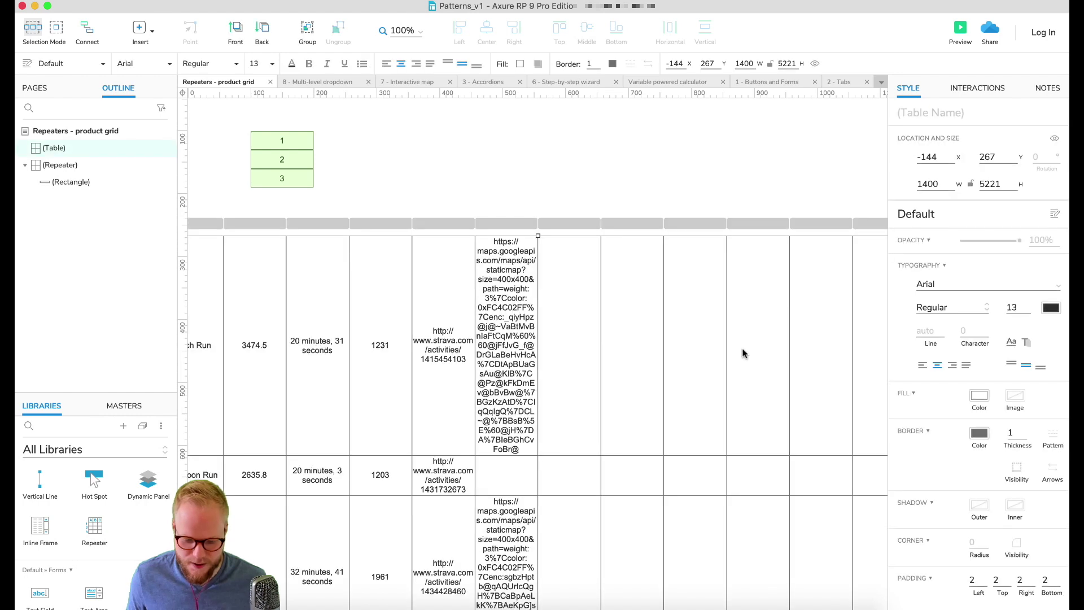
scroll(436, 268, left, 10)
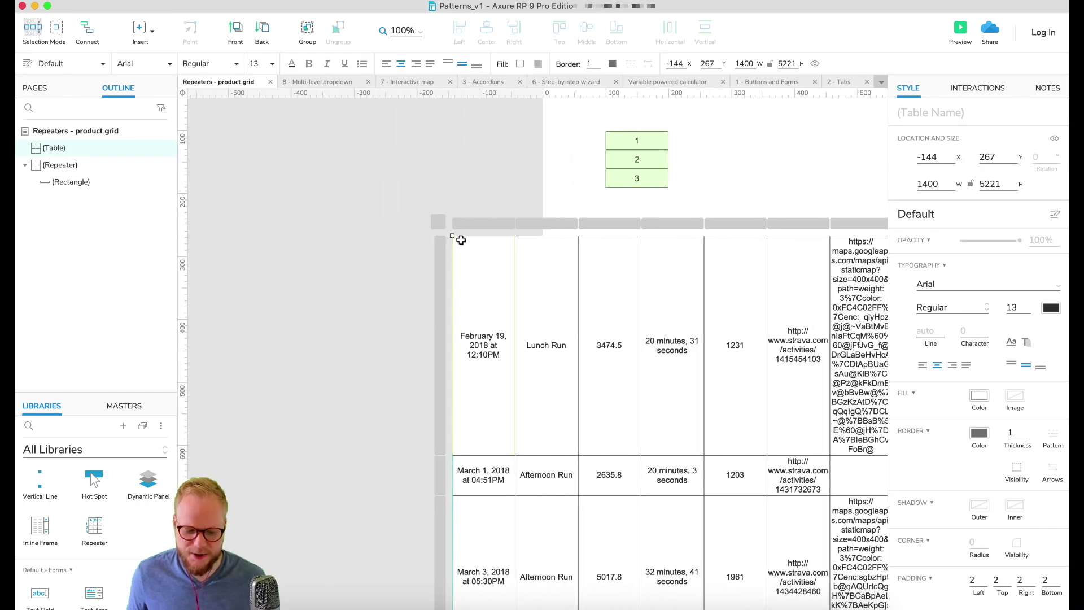
click(461, 231)
scroll(569, 329, up, 2)
scroll(569, 329, down, 4)
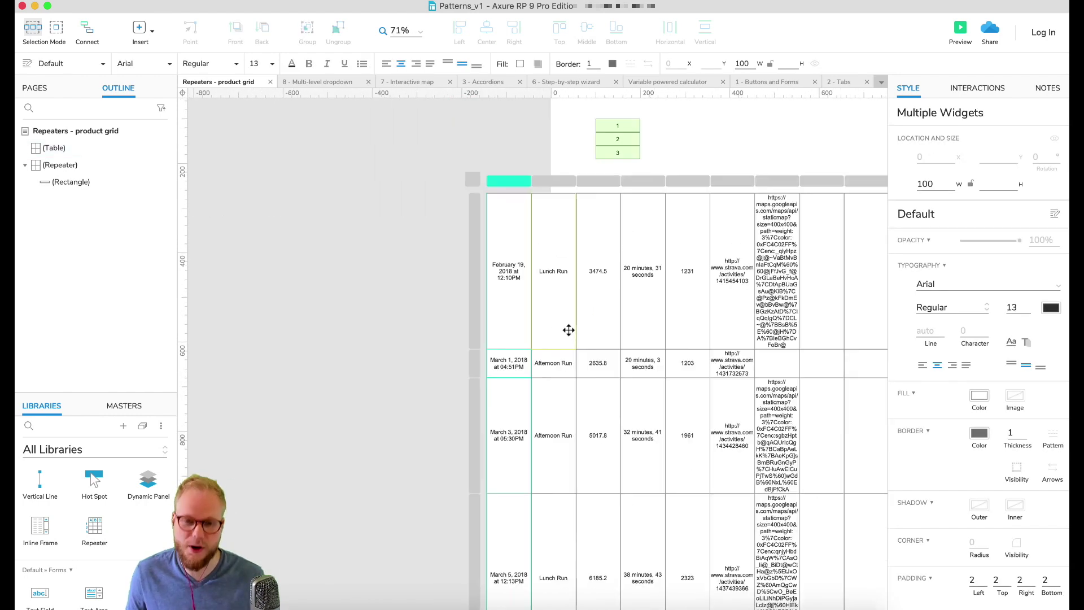
scroll(537, 348, down, 20)
scroll(537, 347, right, 3)
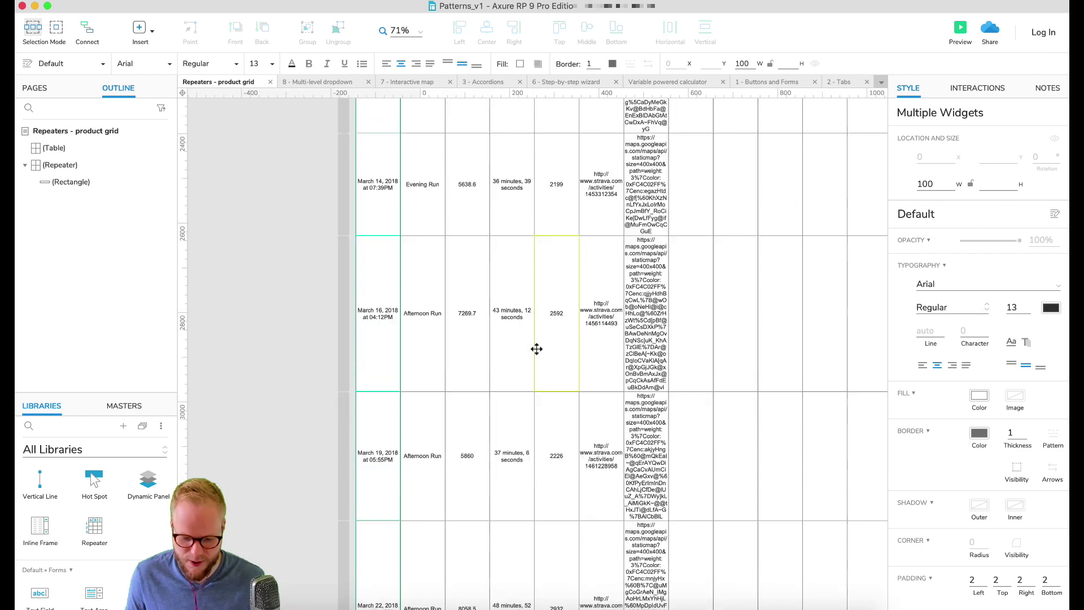
scroll(537, 349, down, 7)
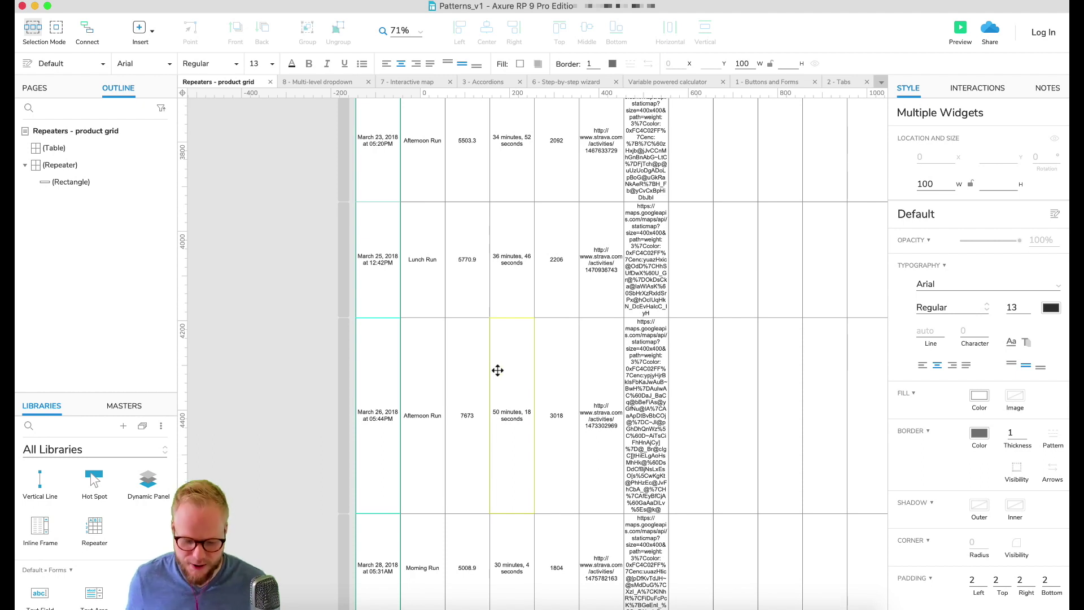
key(Delete)
Enter 'Run table' as the repeater's Repeater Name and commit it.
scroll(615, 306, up, 20)
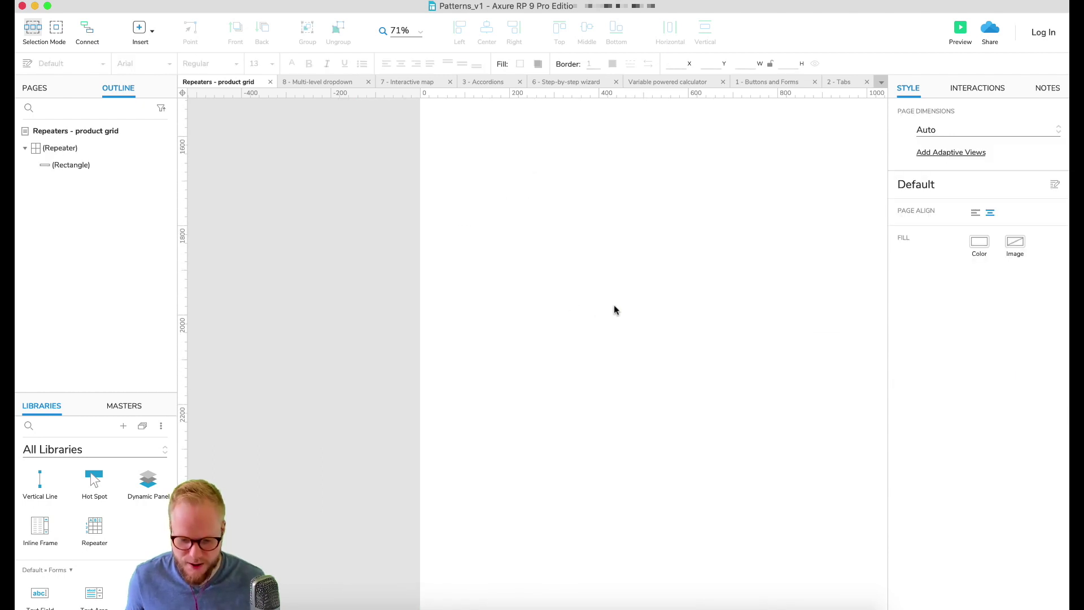
scroll(614, 308, left, 4)
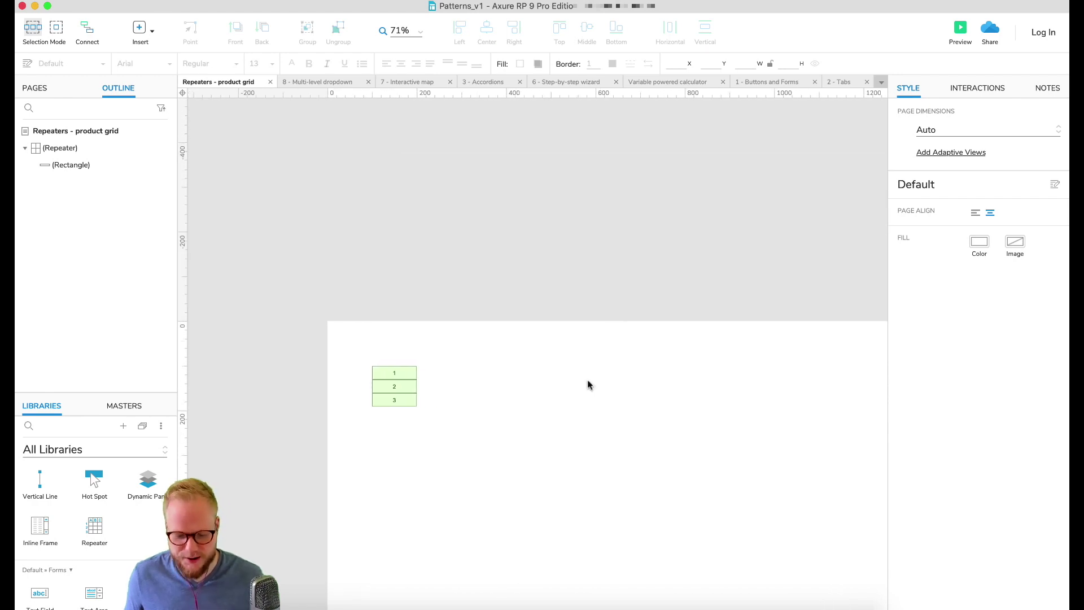
scroll(602, 433, up, 5)
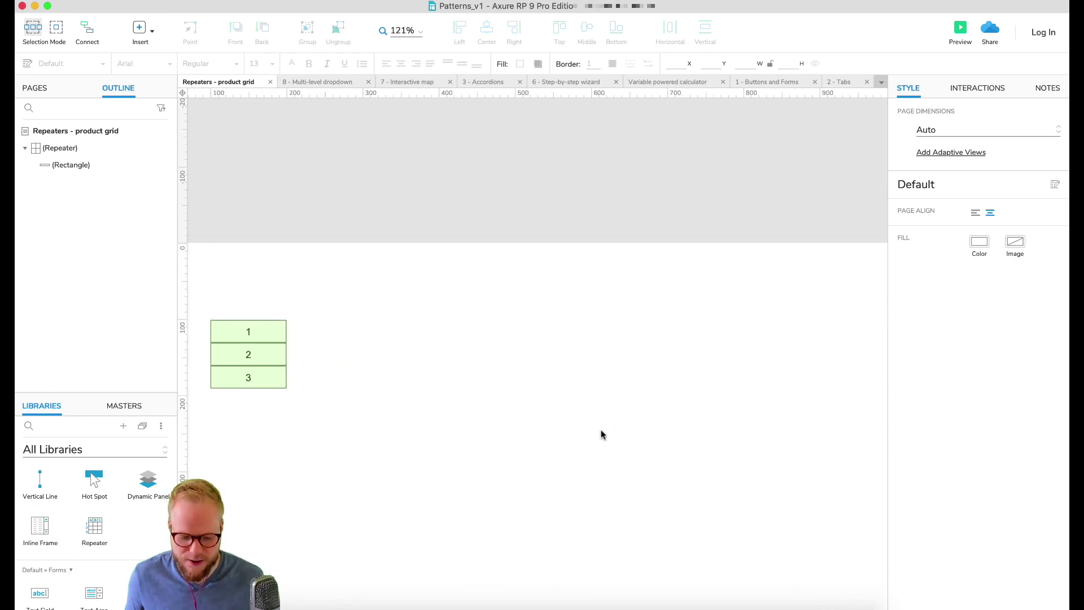
scroll(462, 473, down, 2)
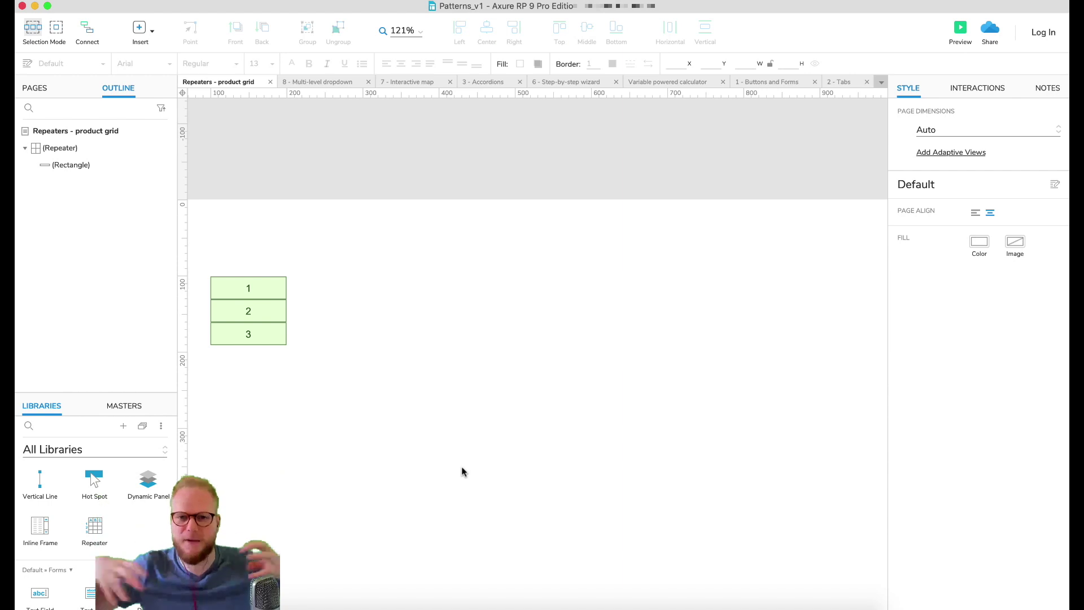
scroll(364, 325, left, 2)
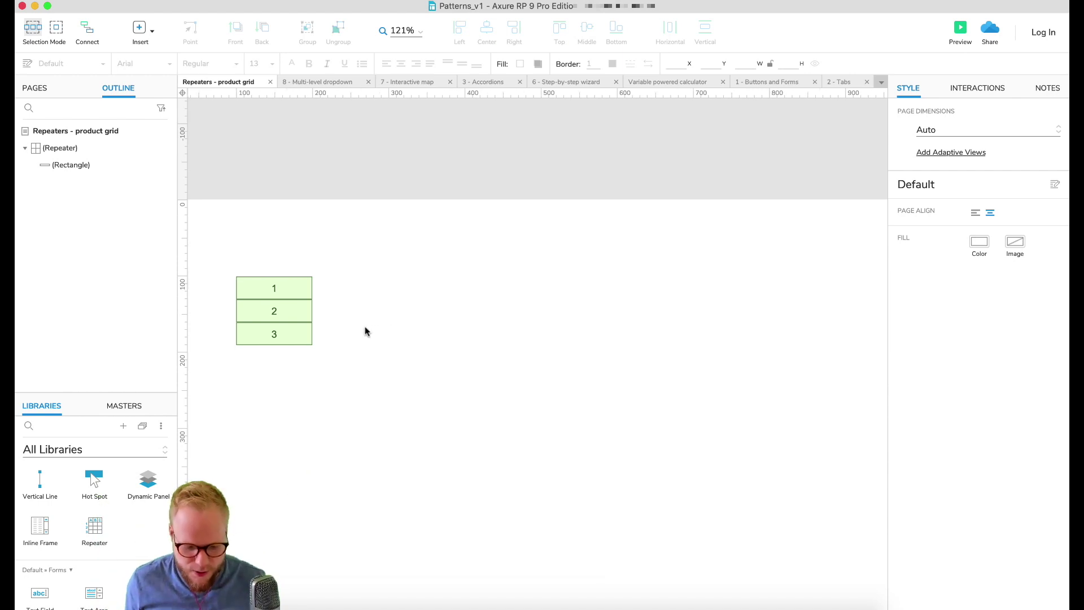
click(300, 314)
scroll(301, 299, down, 1)
scroll(275, 283, left, 3)
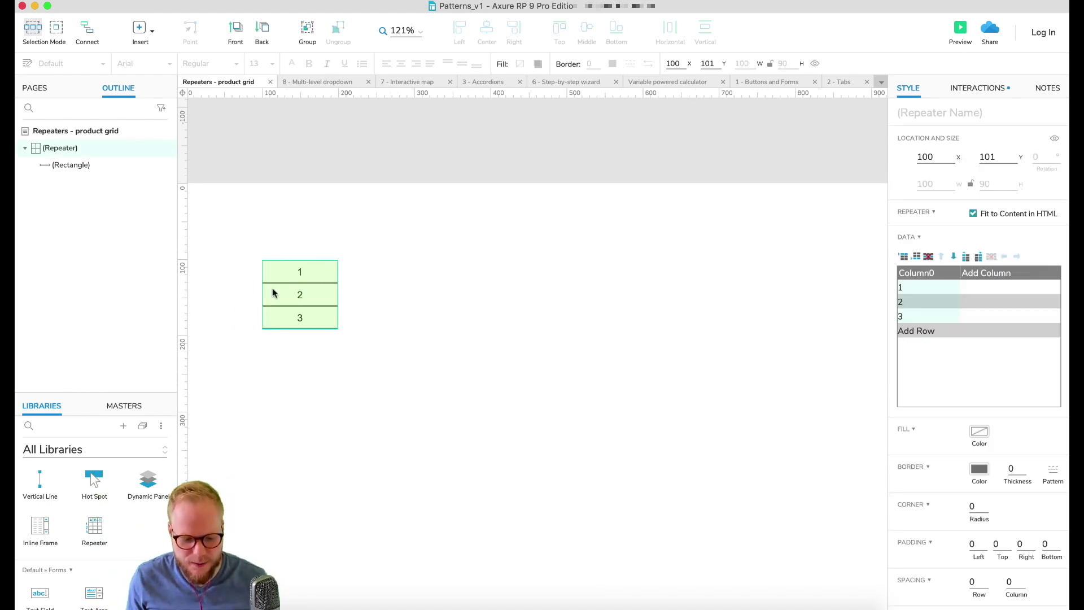
key(super+alt+2)
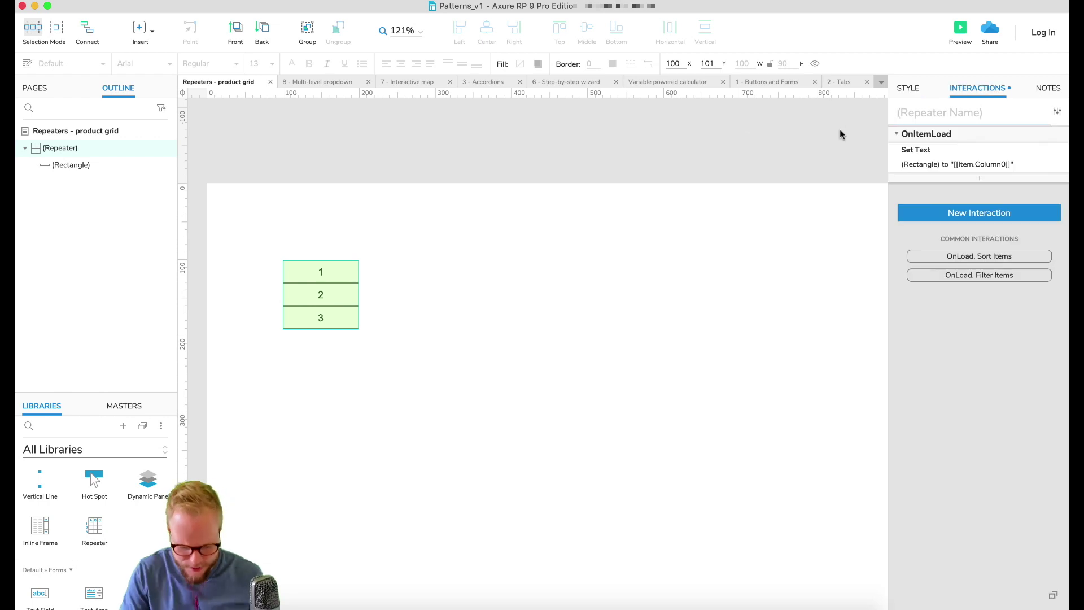
text(Run table)
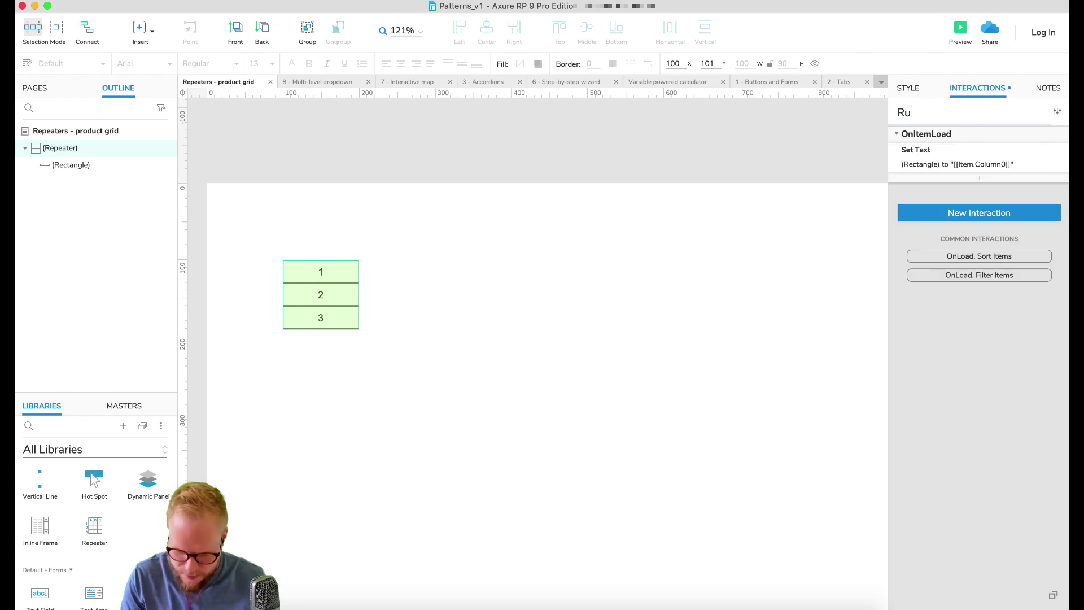
click(593, 243)
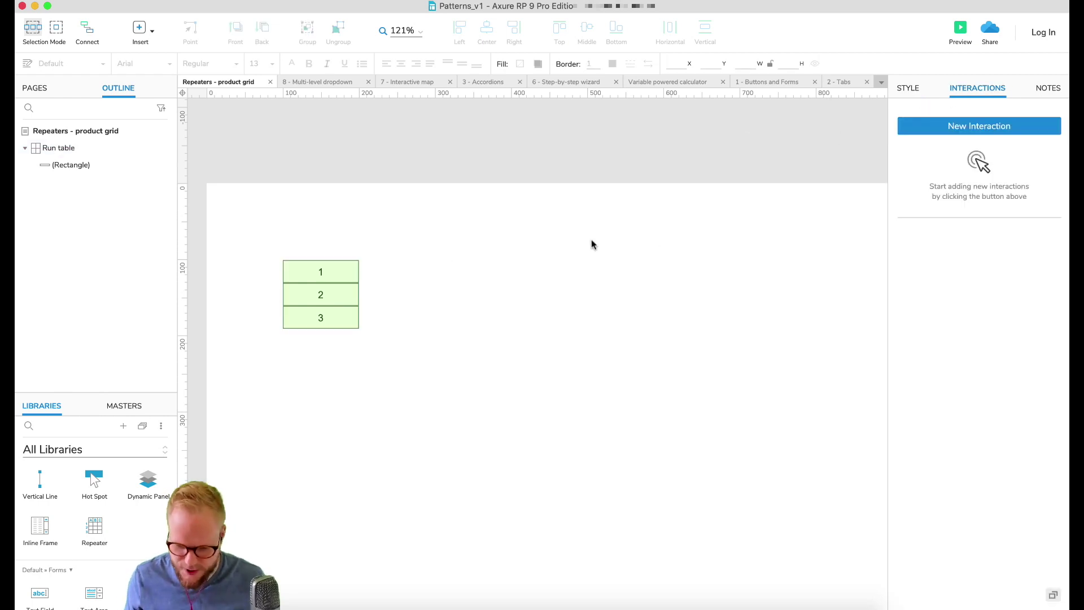
click(334, 272)
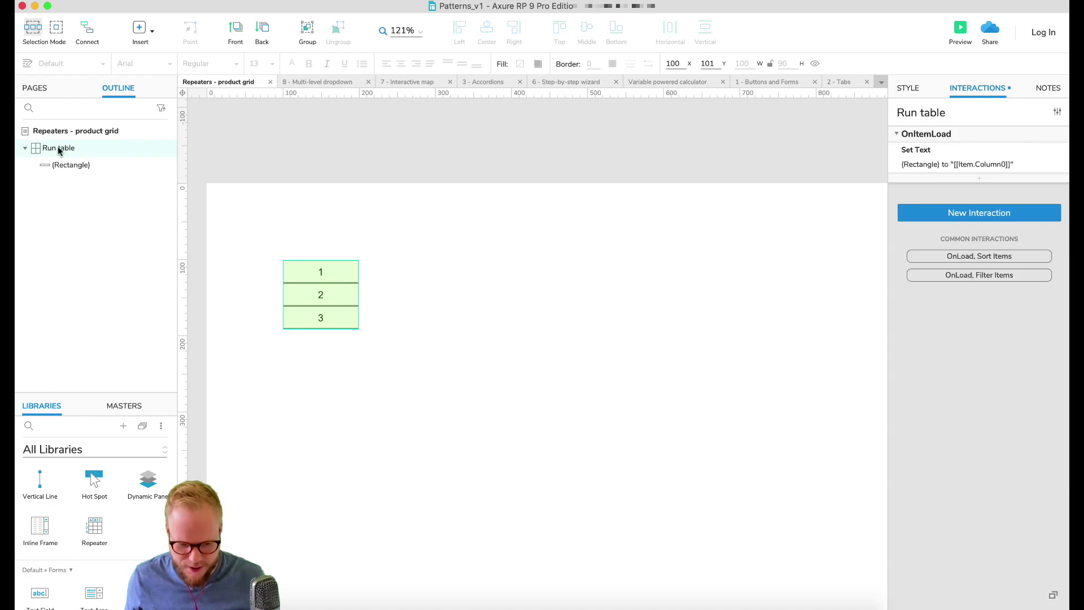
Stretch the repeater's rectangle into a 602 × 99 card with a light grey #D7D7D7 border.
double_click(63, 167)
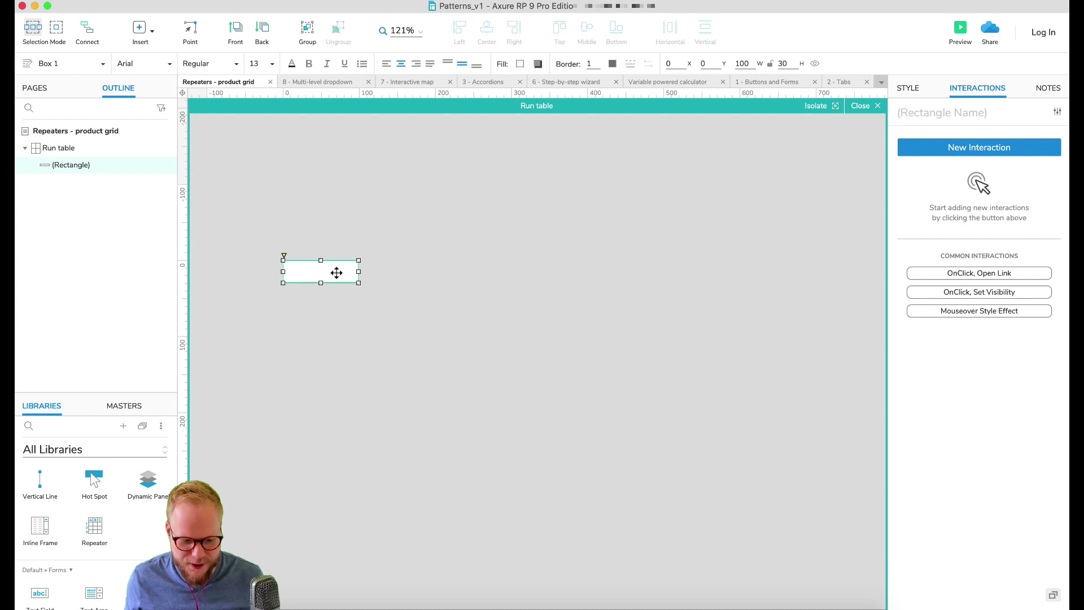
drag(358, 283, 740, 335)
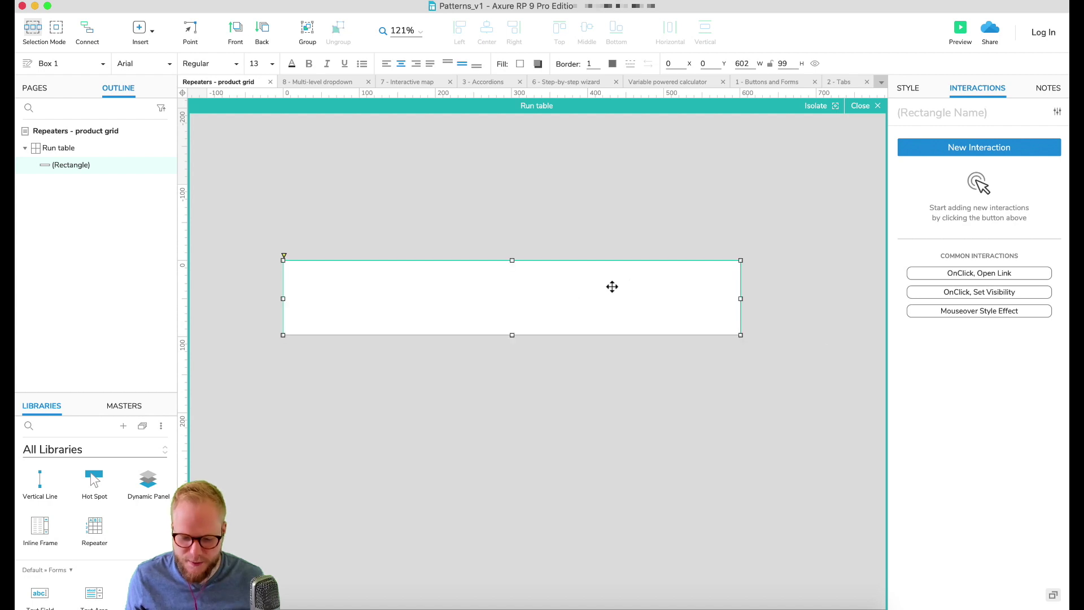
click(907, 89)
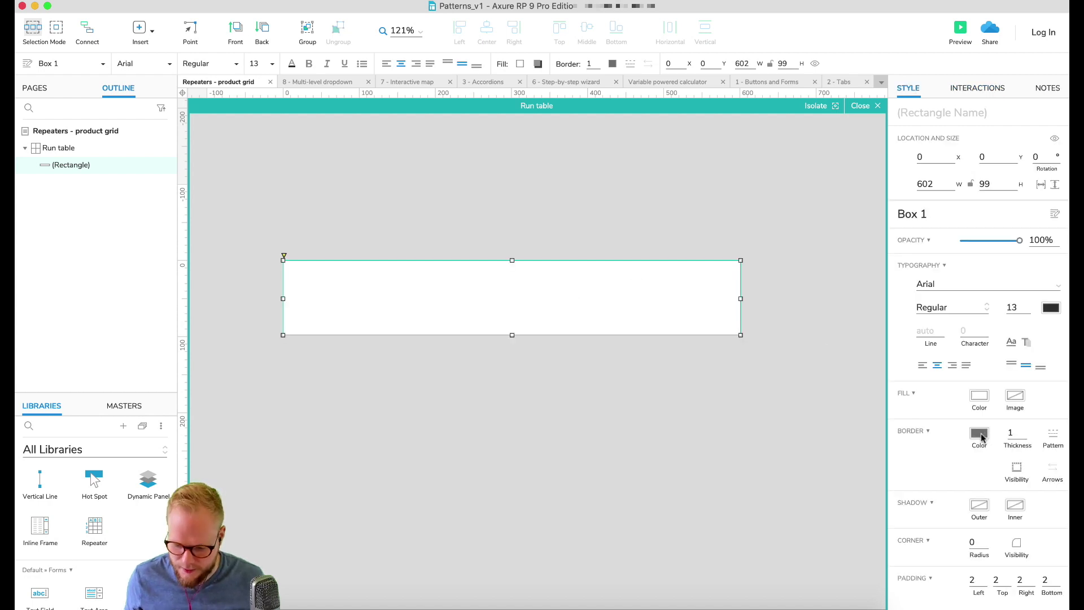
click(981, 437)
click(1021, 422)
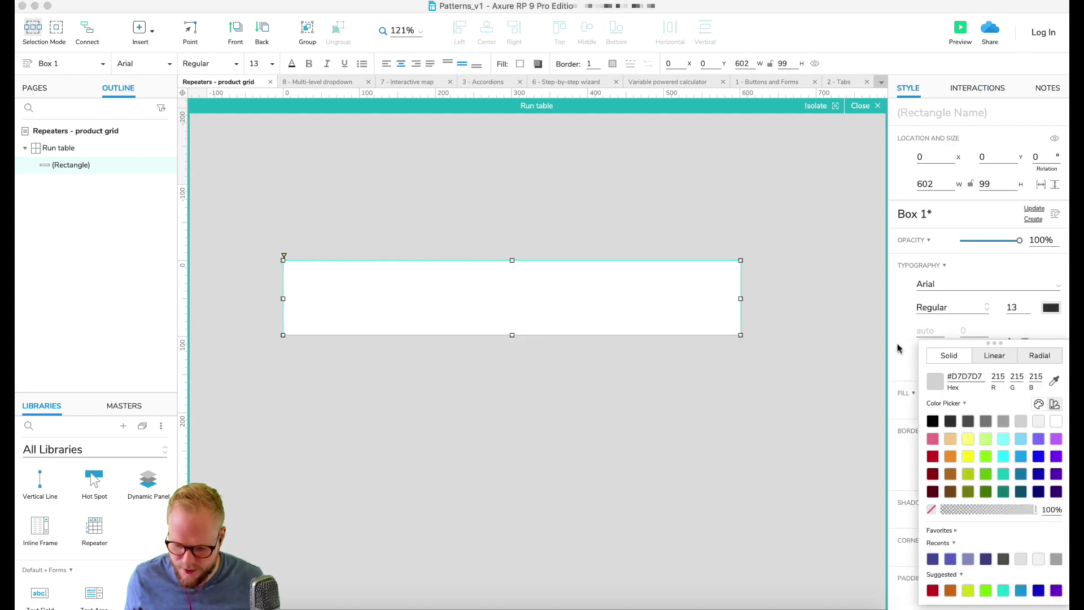
click(900, 348)
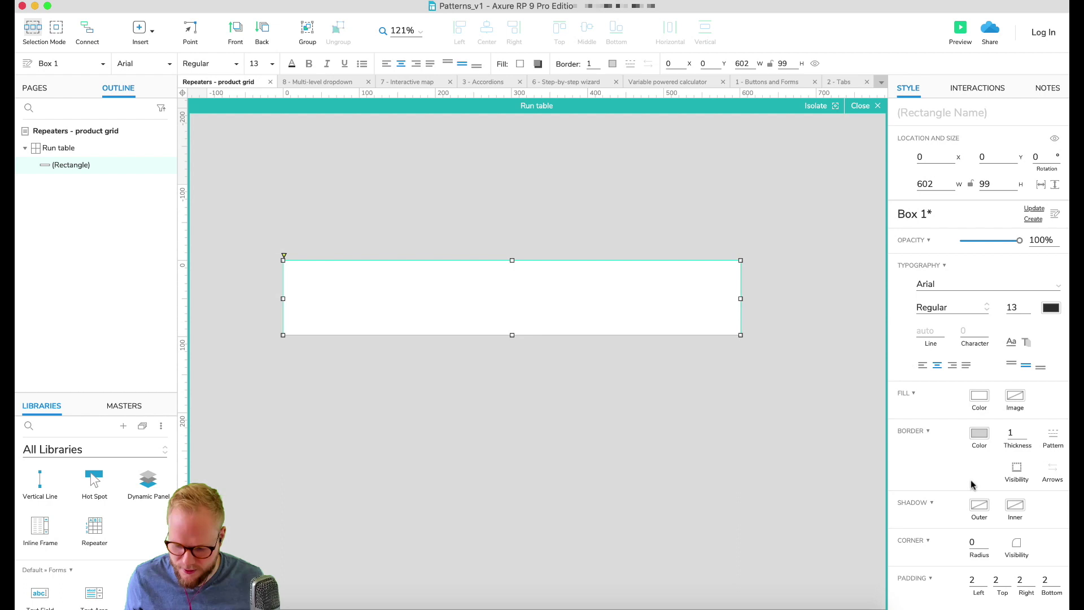
Set the card rectangle's corner radius to 6, then reselect the repeater.
click(973, 542)
text(6)
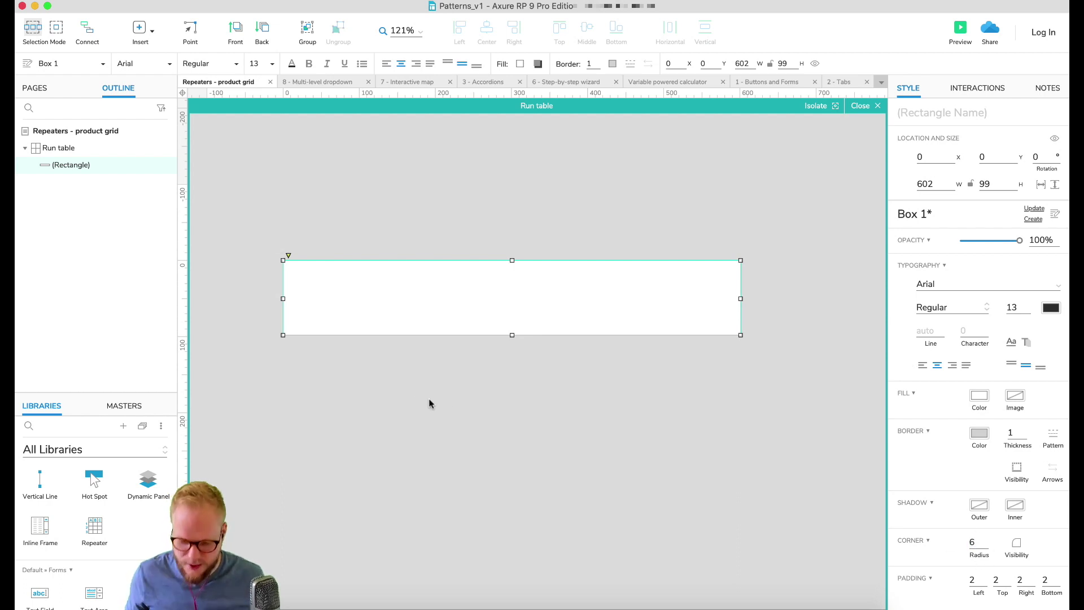
click(431, 405)
click(501, 292)
click(439, 166)
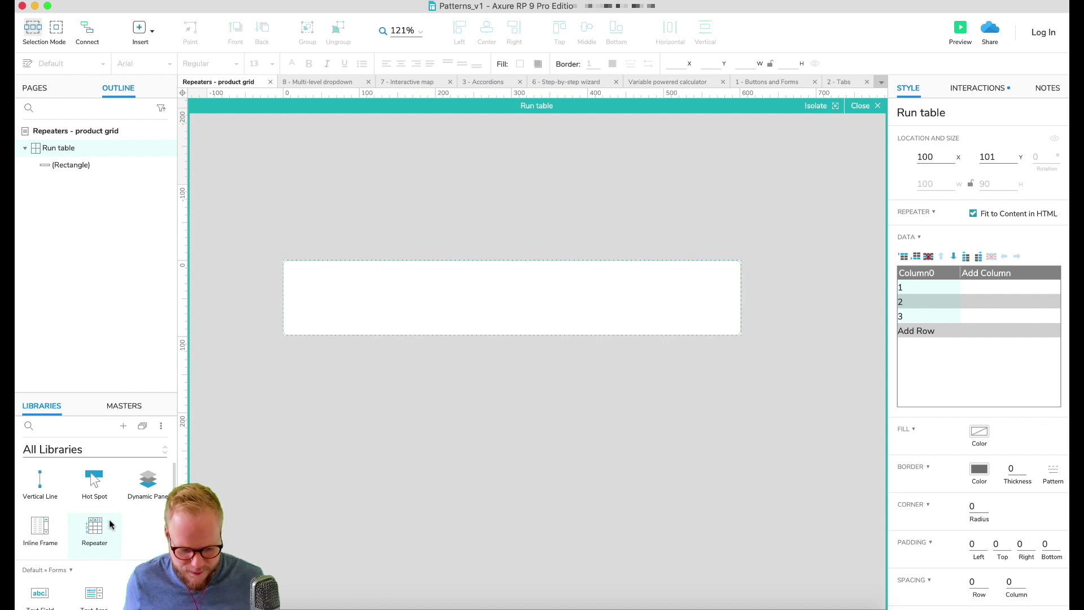
Place Run date, Run title, URL, Distance meters and Other metrics labels plus two icons on the card.
scroll(85, 537, up, 5)
scroll(29, 542, down, 3)
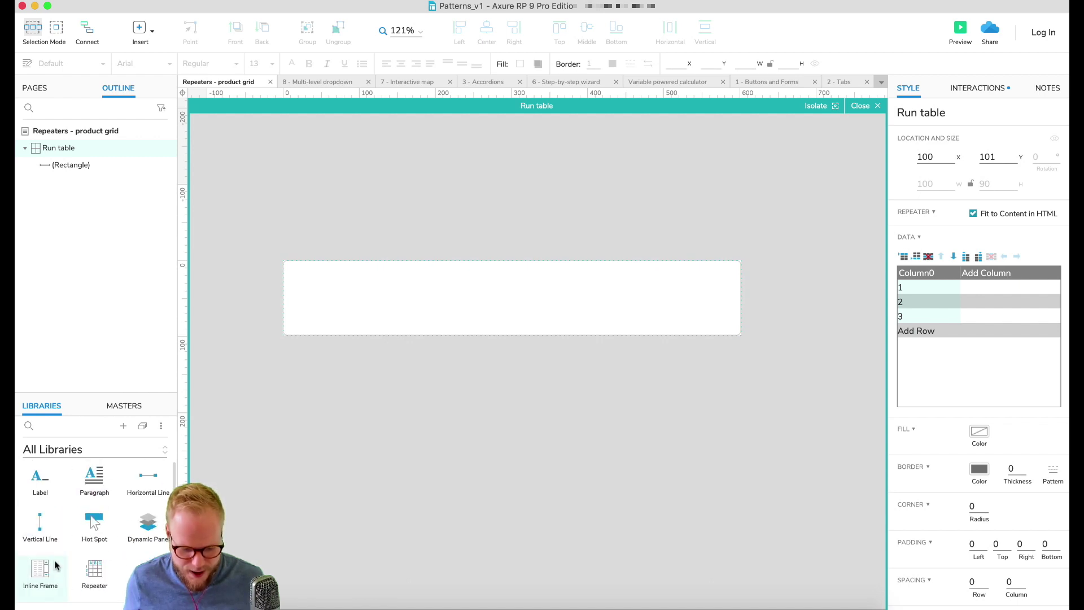
scroll(57, 560, up, 1)
drag(39, 487, 301, 271)
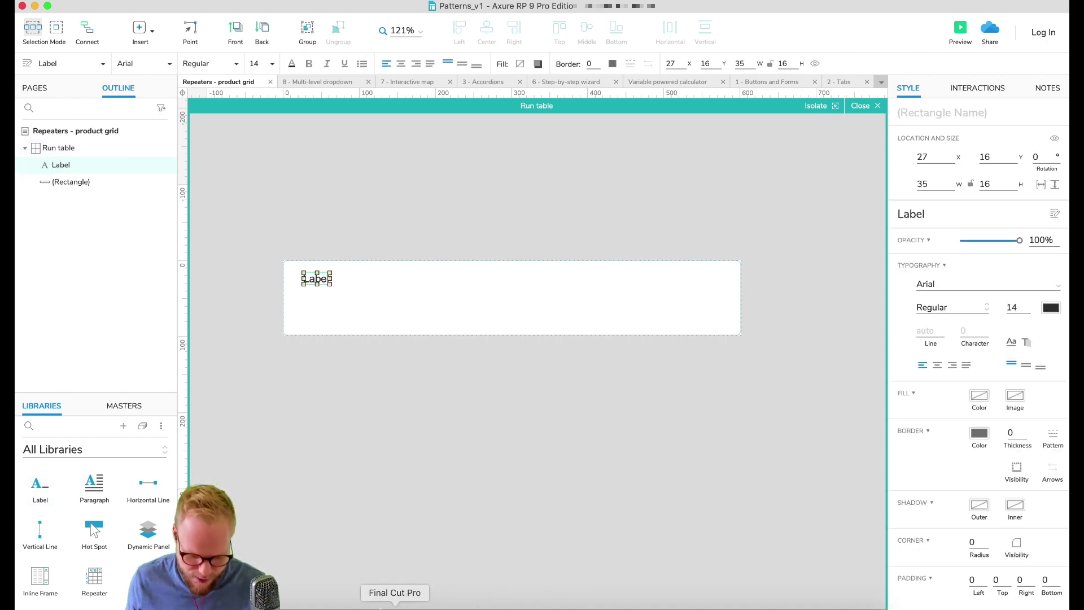
click(300, 605)
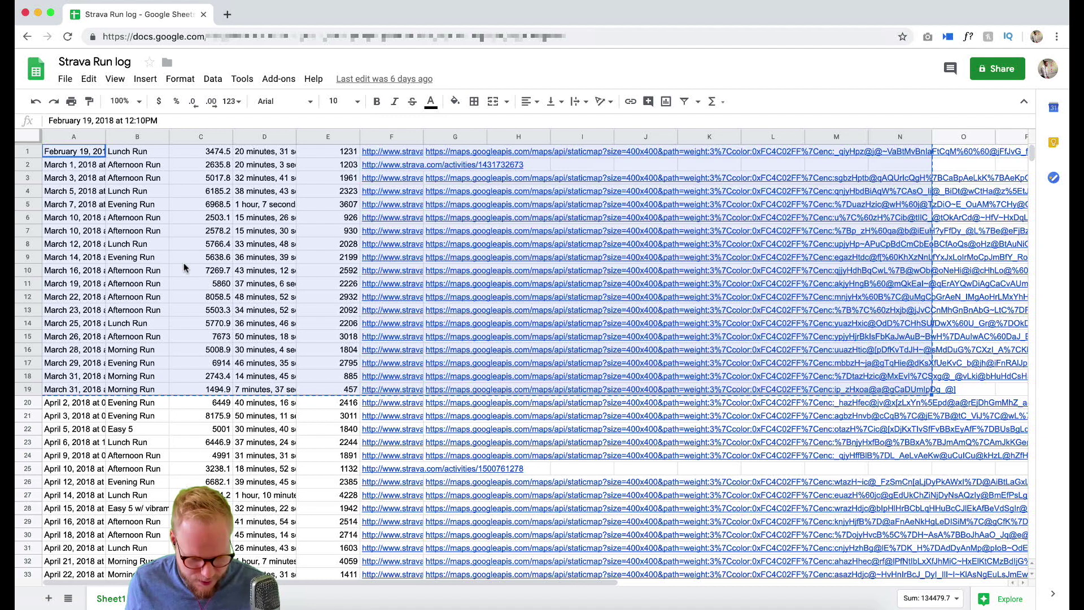
click(163, 429)
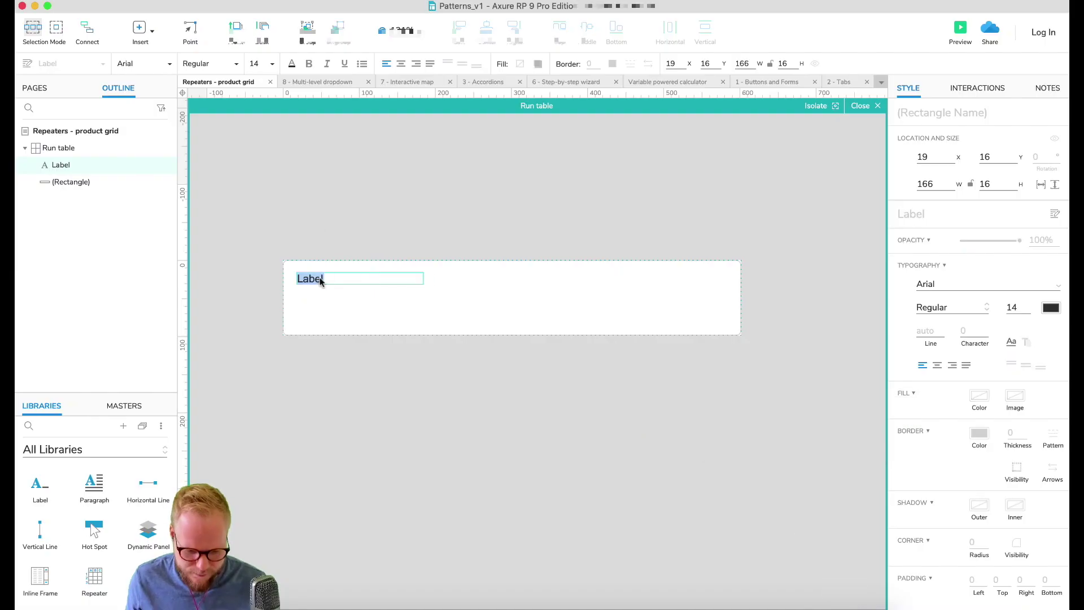
drag(473, 300, 624, 301)
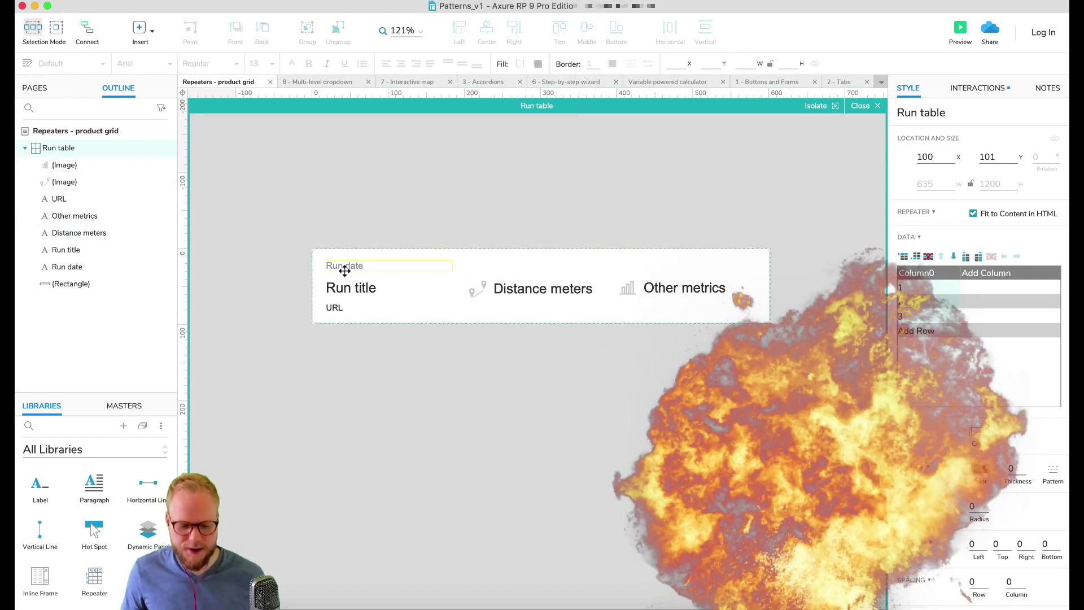
Name the date, title and URL labels ++Rdate, ++Rtitle and ++Rurl.
click(347, 266)
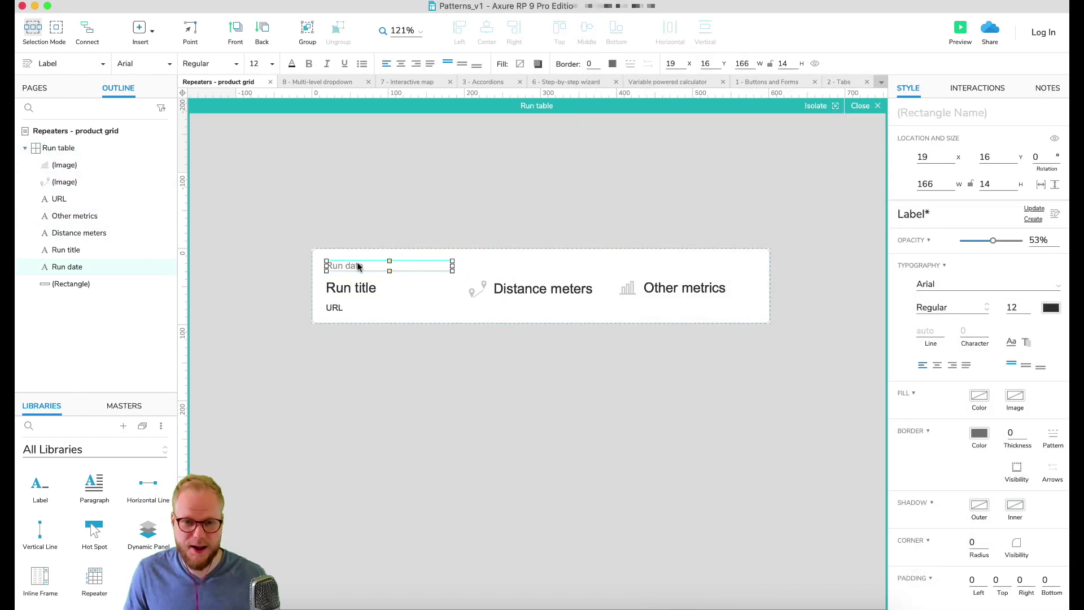
click(935, 111)
text(++)
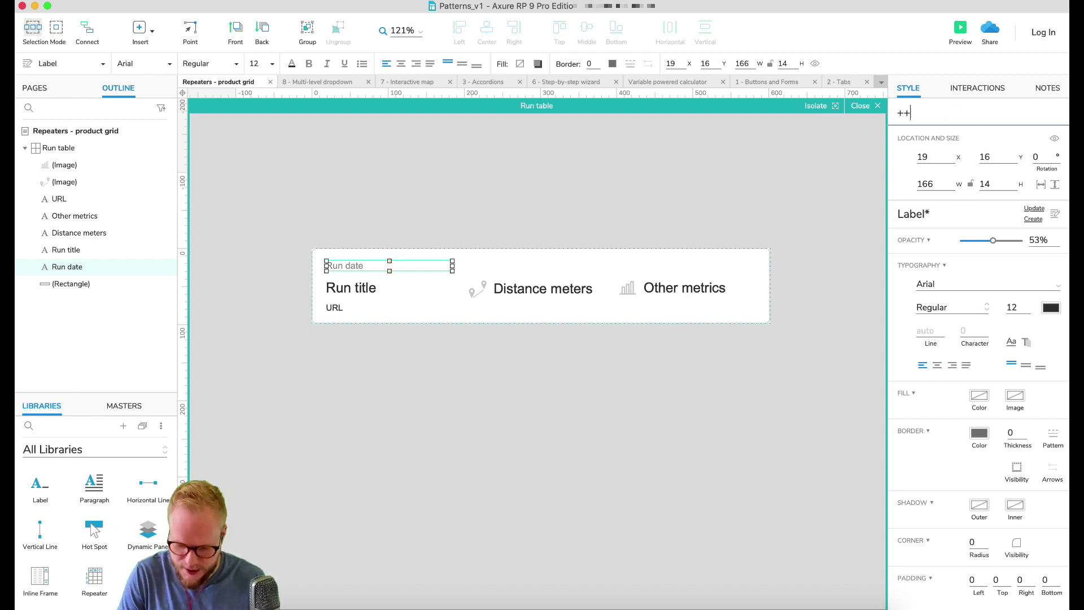
text(R)
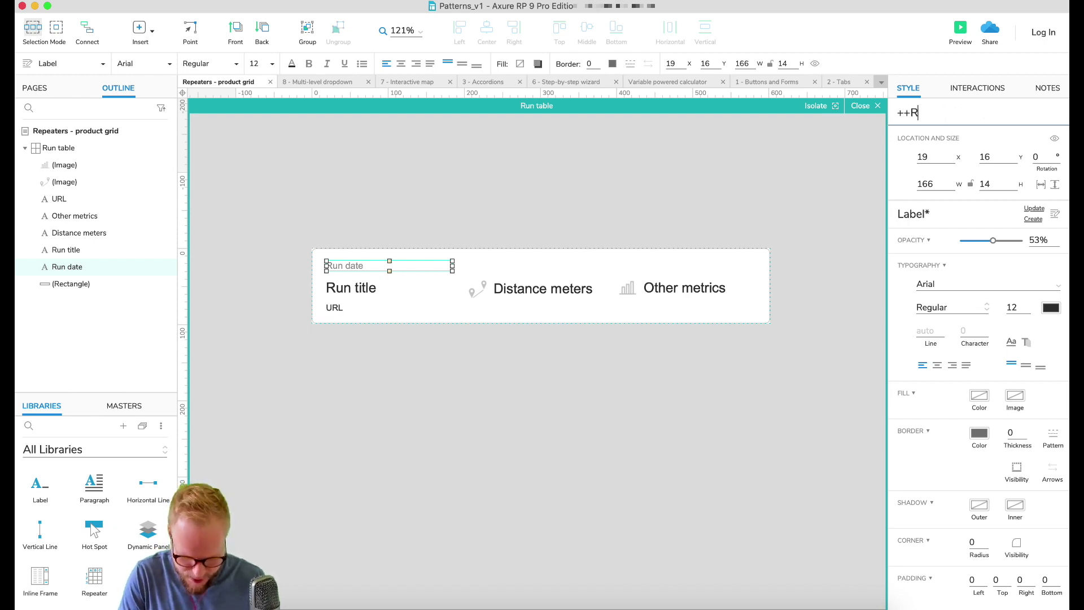
text(date)
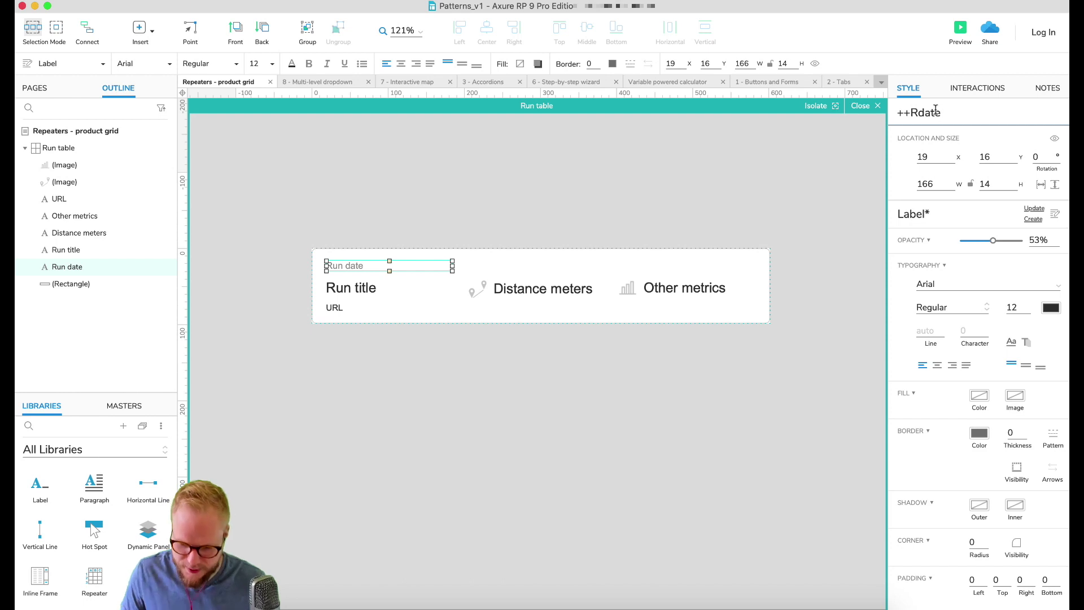
click(364, 285)
text(++)
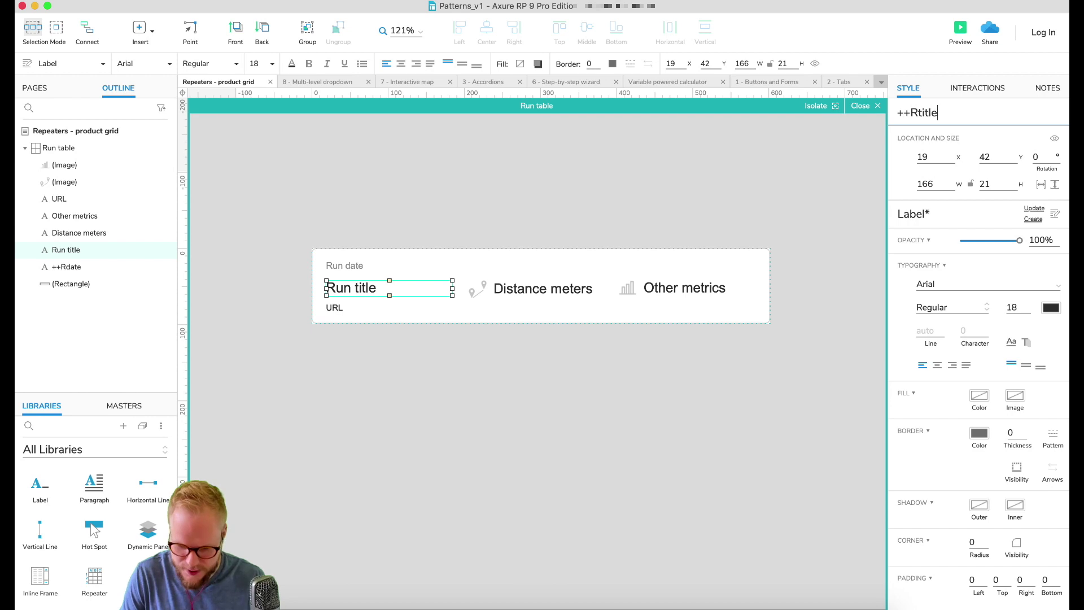
click(339, 307)
text(Ru)
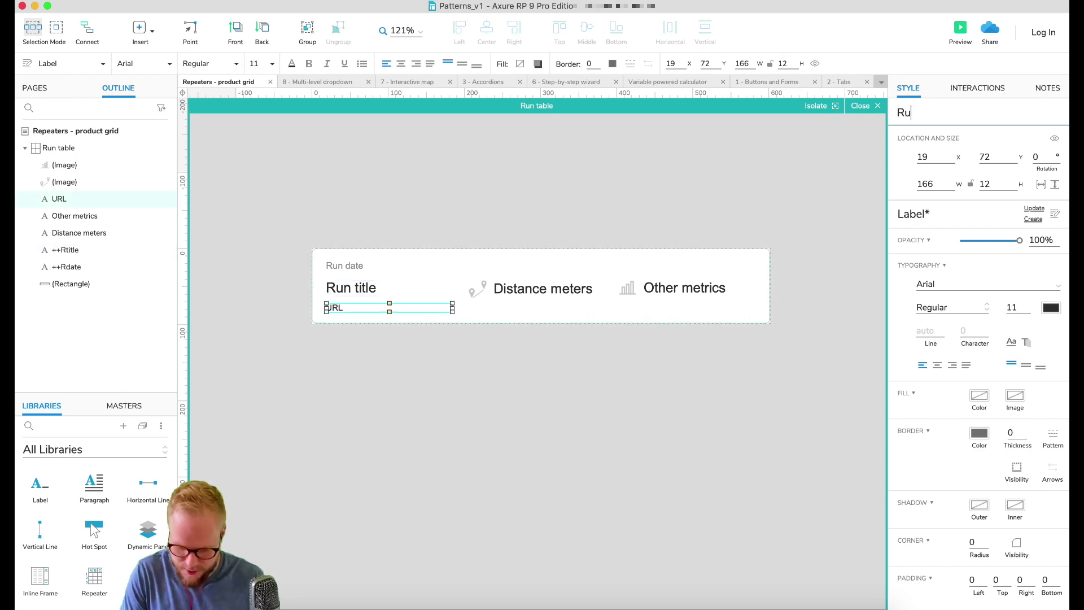
text(++Rurl)
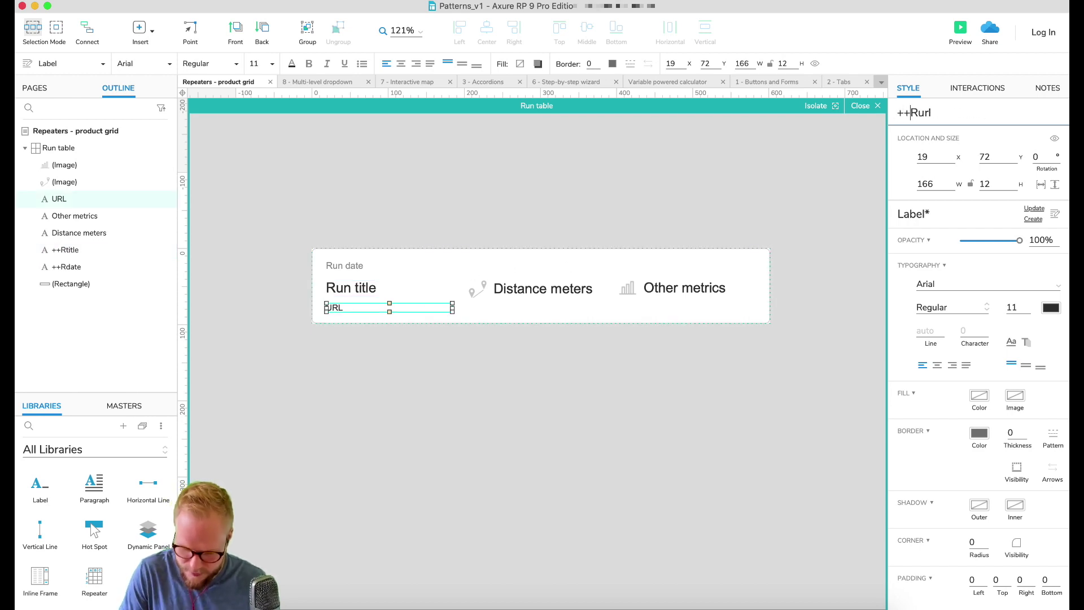
Name the remaining labels ++Rdistance and ++Rmetric, then exit repeater editing.
click(543, 288)
text(++R)
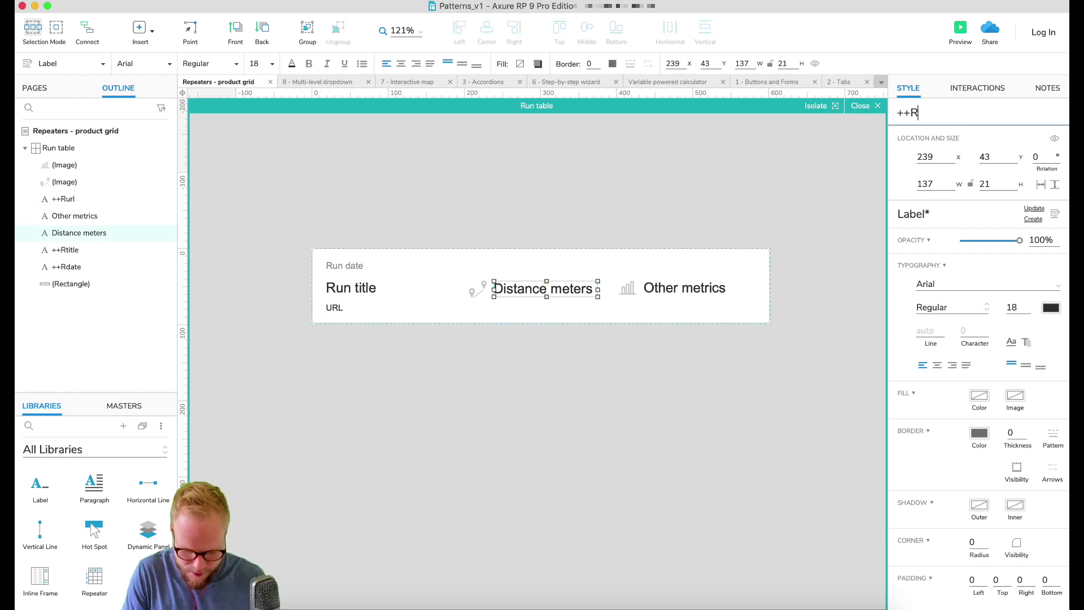
text(distance)
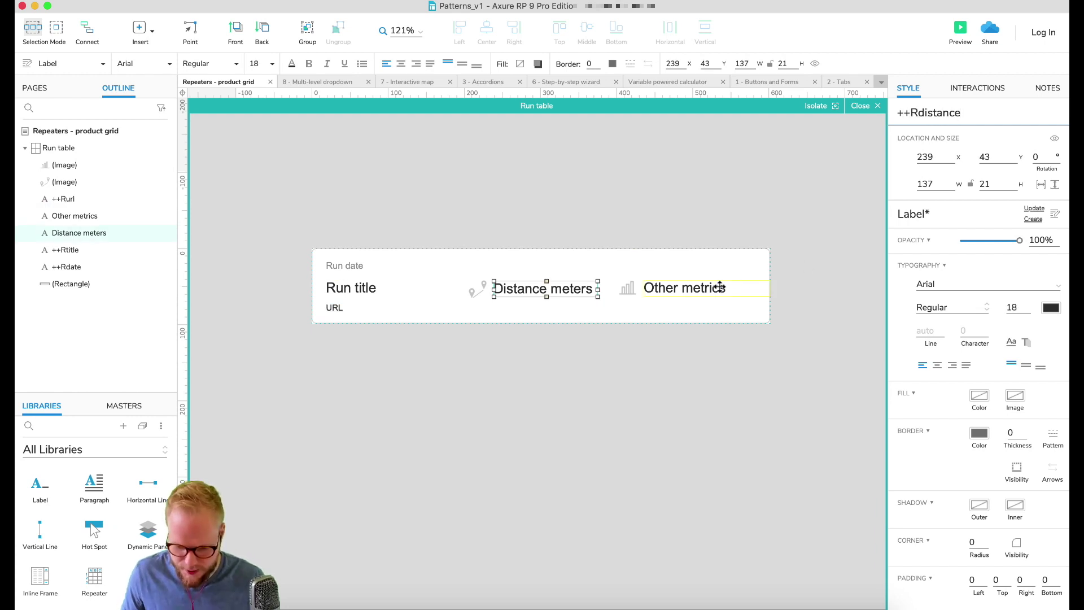
click(706, 288)
click(949, 107)
text(++)
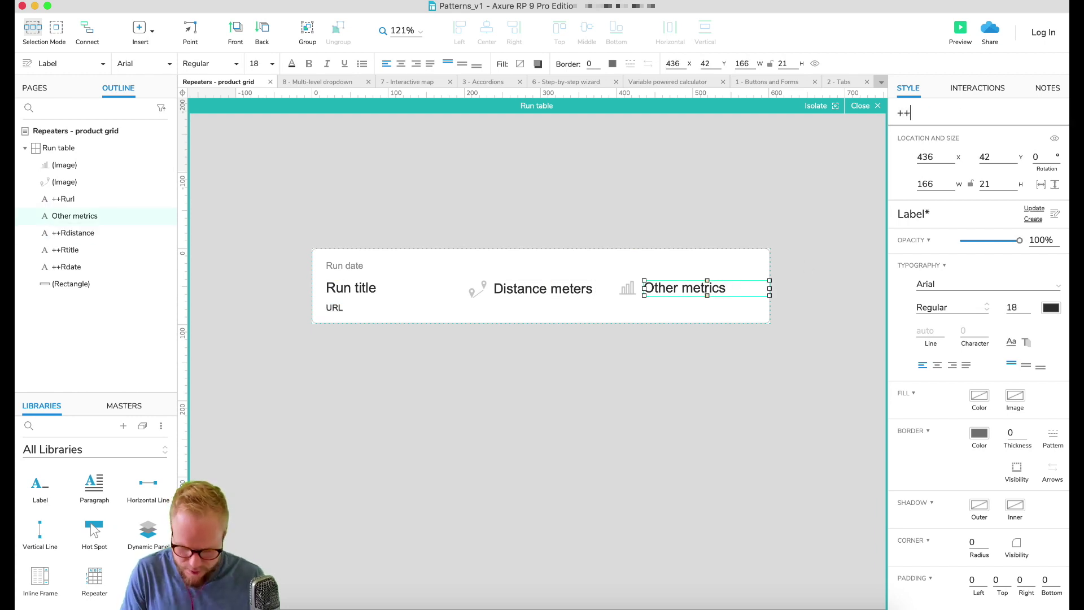
text(Rmetric)
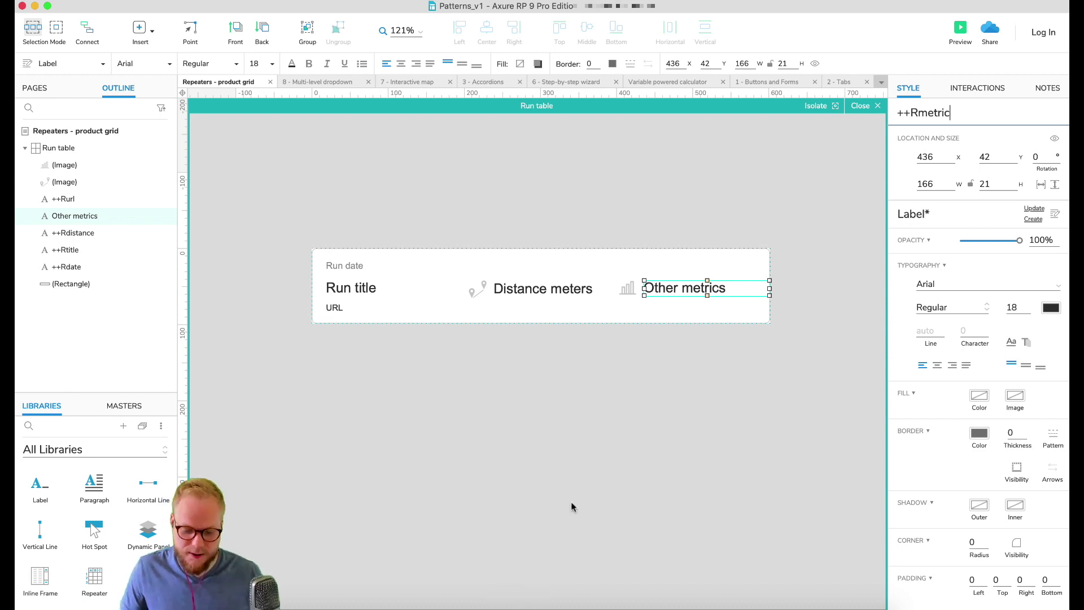
click(732, 267)
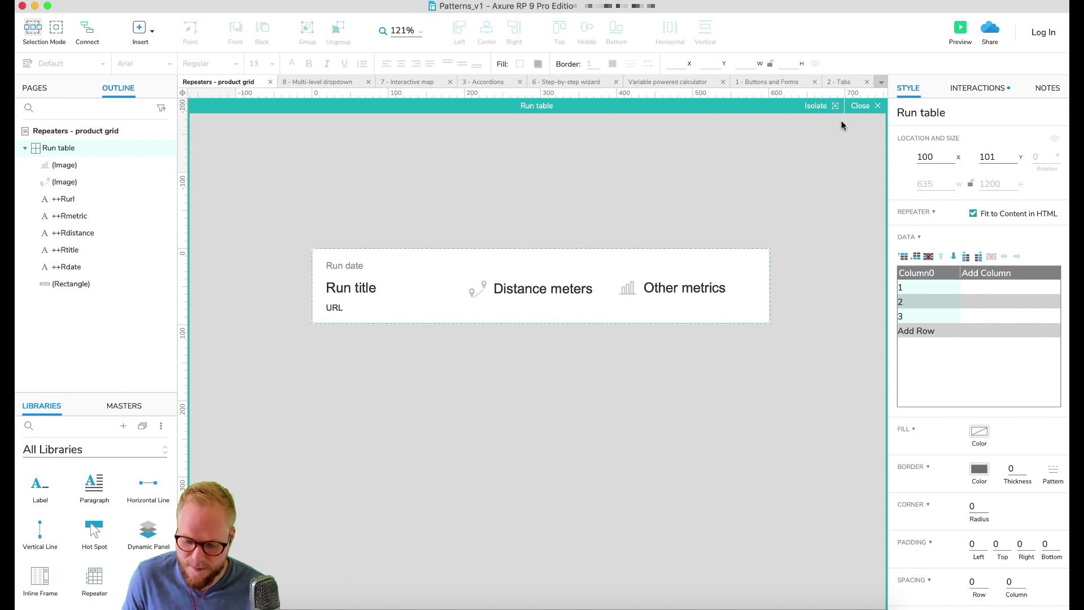
key(Escape)
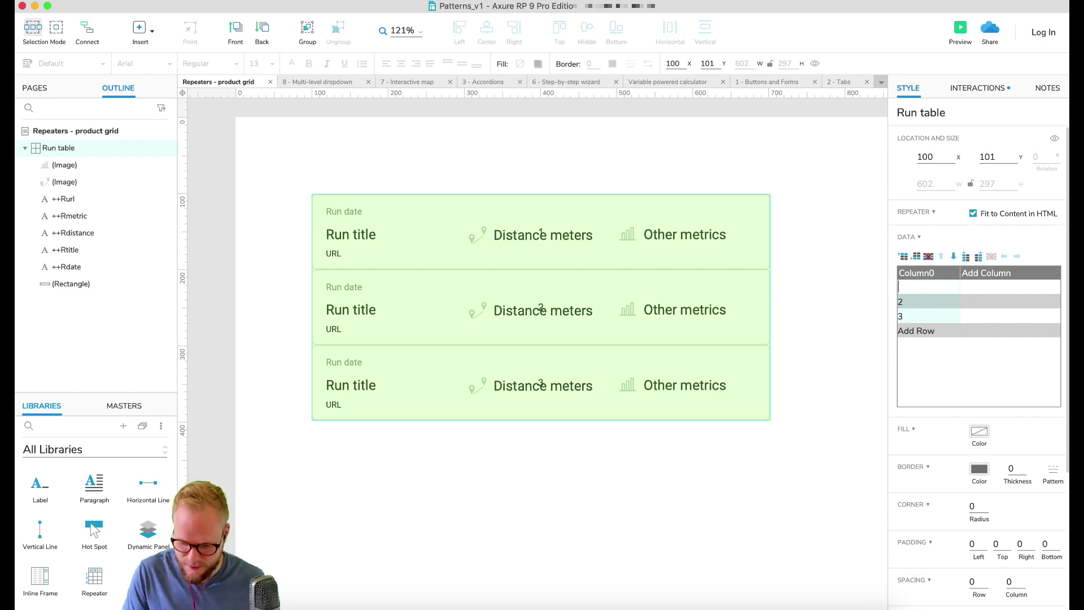
Delete the placeholder numbers from the Run table's Column0 data cells.
double_click(926, 305)
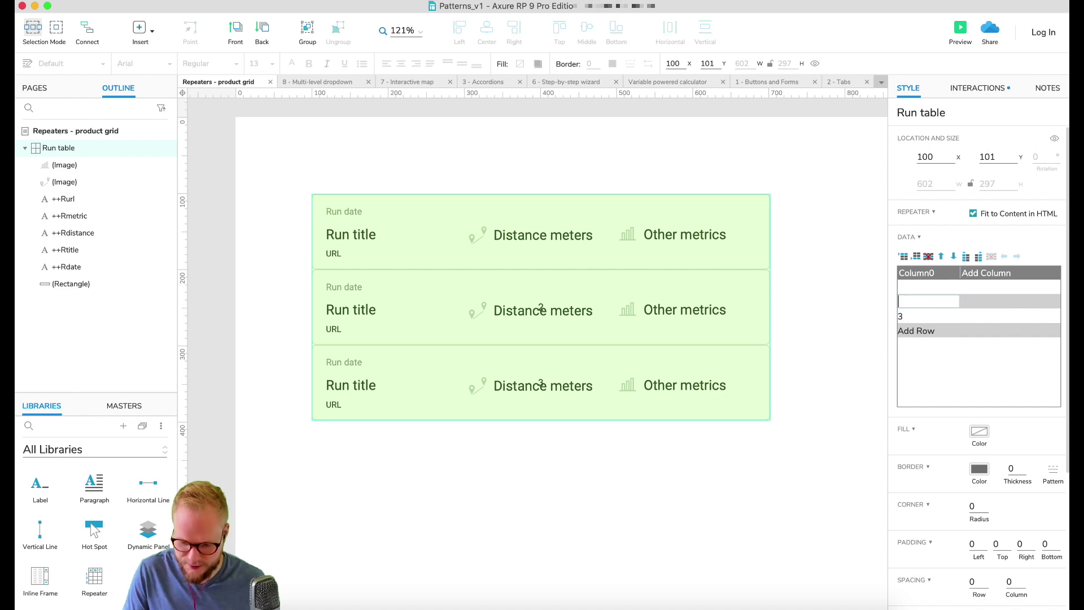
double_click(902, 317)
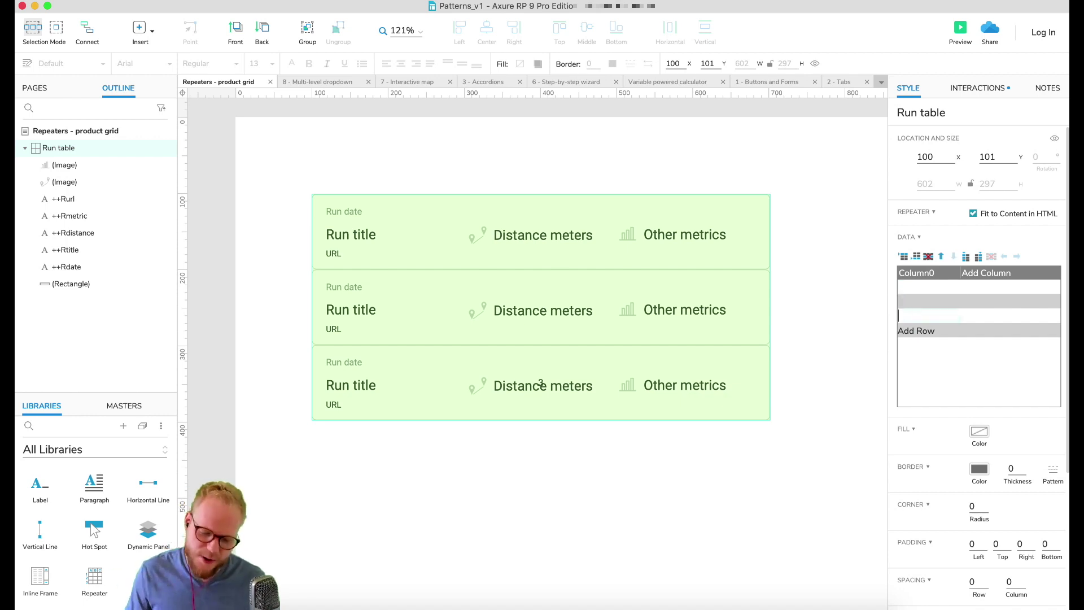
click(690, 451)
click(641, 371)
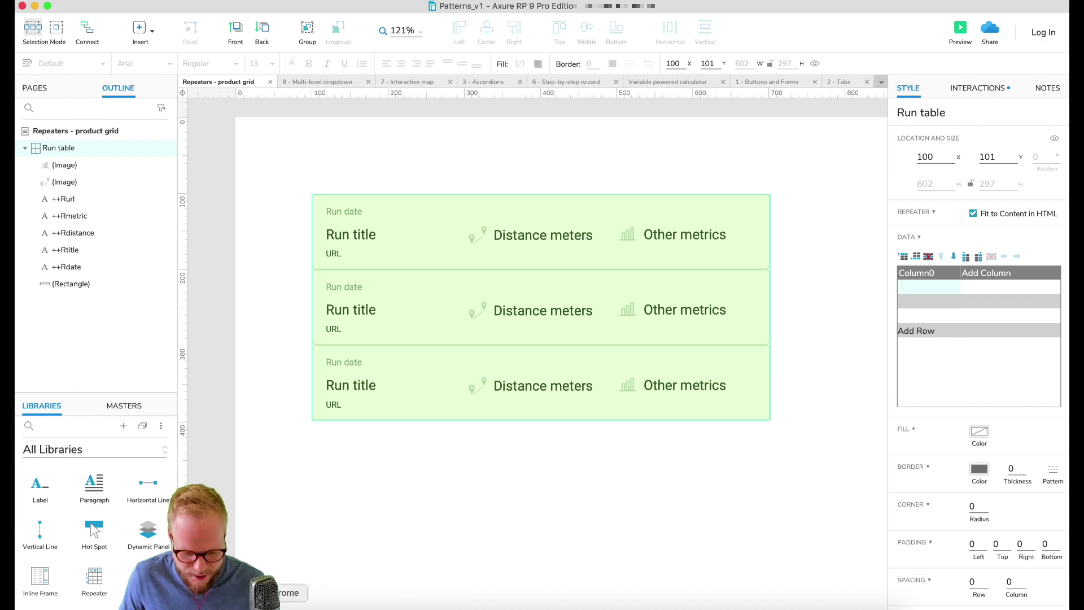
click(292, 606)
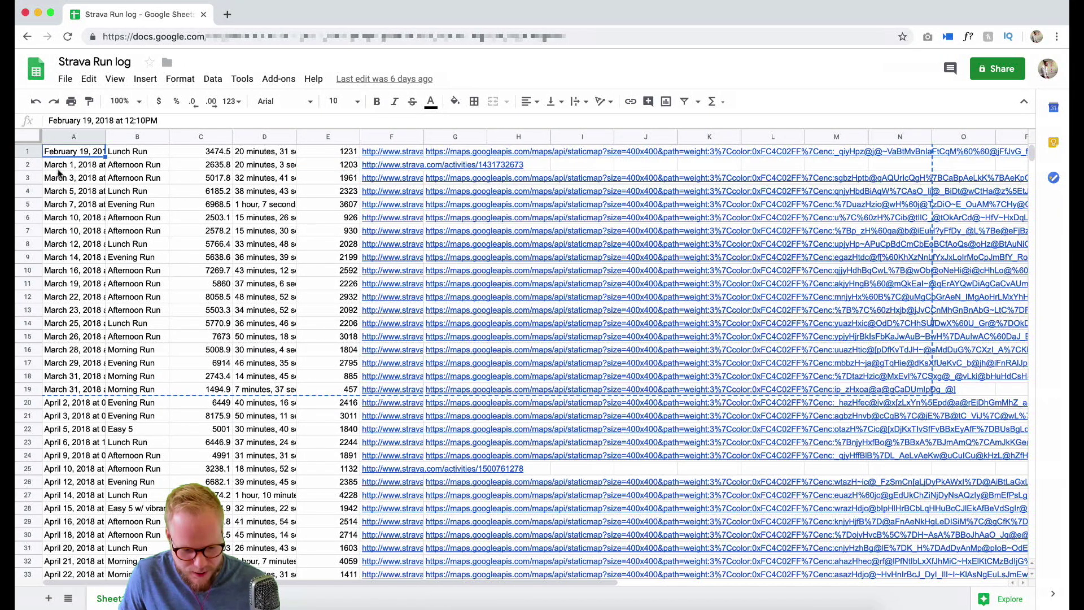
Copy cells A1:F5 of the Strava Run log, covering the first five runs.
shift+click(70, 204)
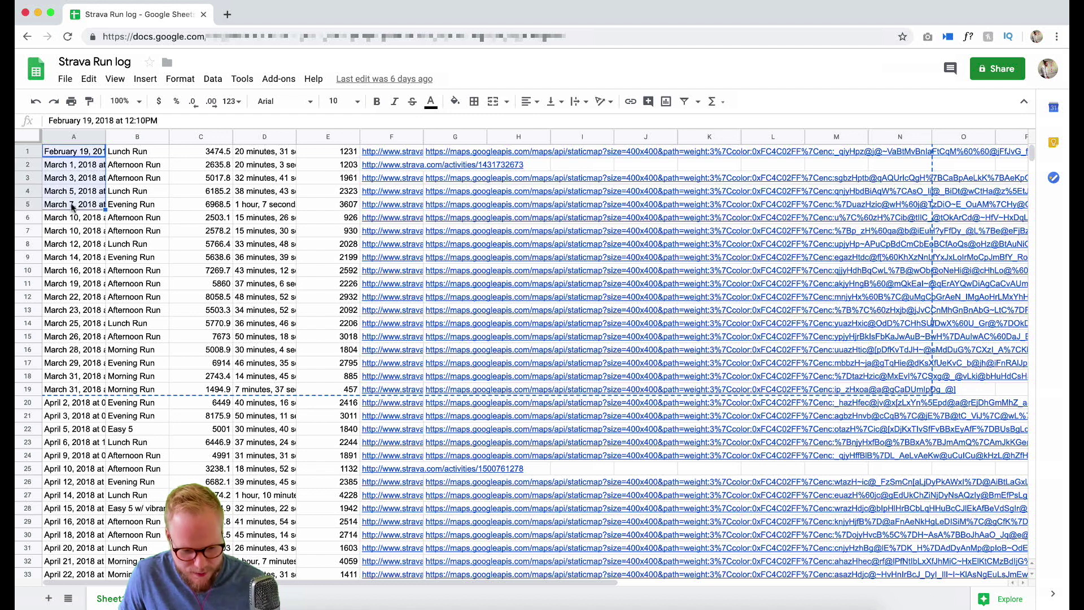
click(111, 220)
click(63, 155)
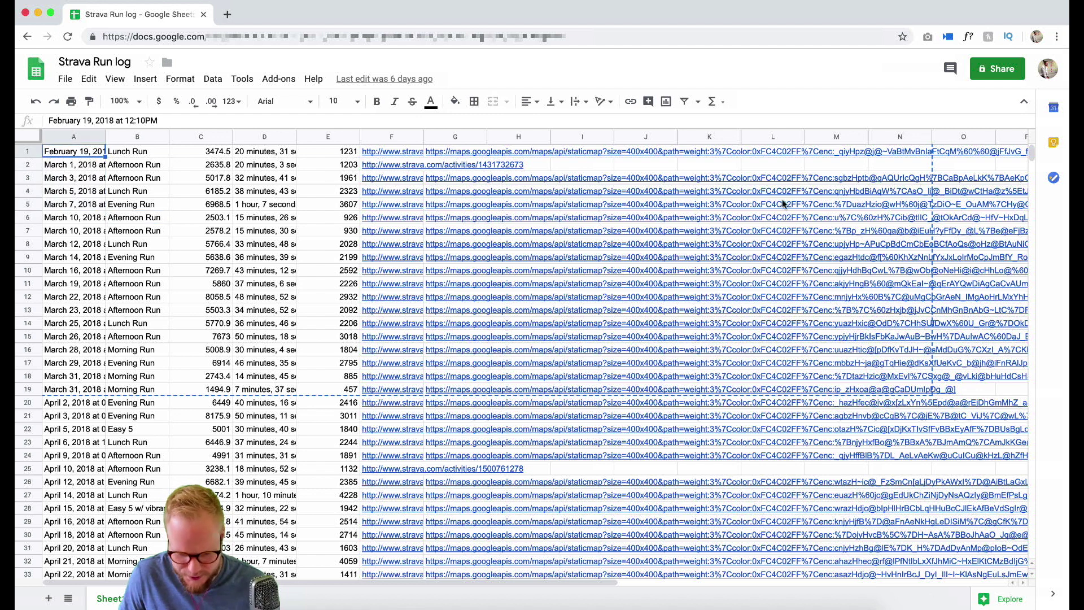
shift+click(413, 208)
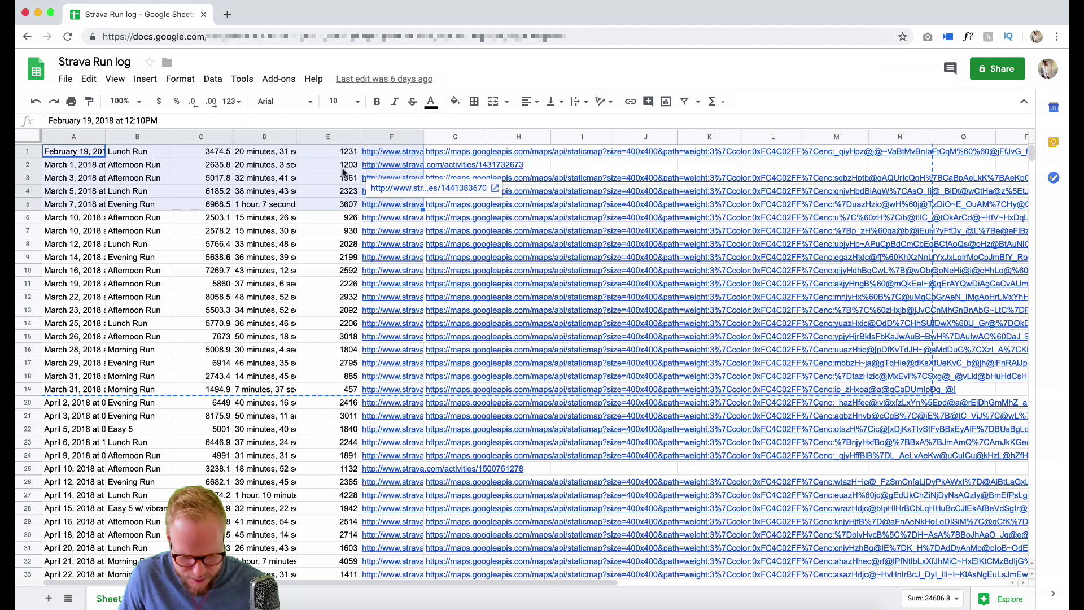
key(super+c)
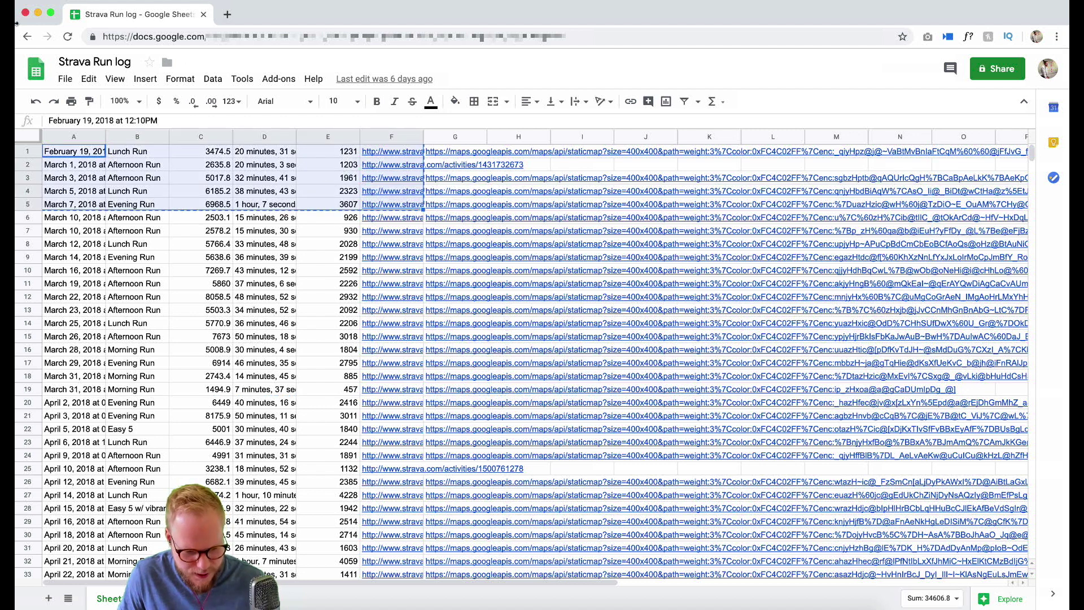
click(38, 13)
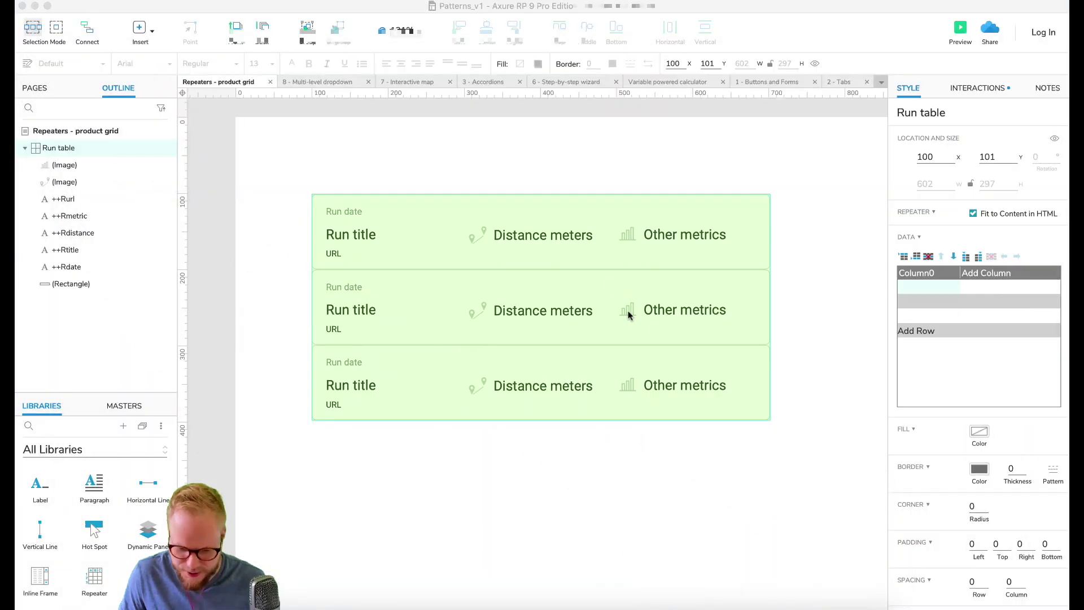
Change the ++Rmetric label's text from 'Other metrics' to 'Time'.
double_click(680, 235)
double_click(663, 235)
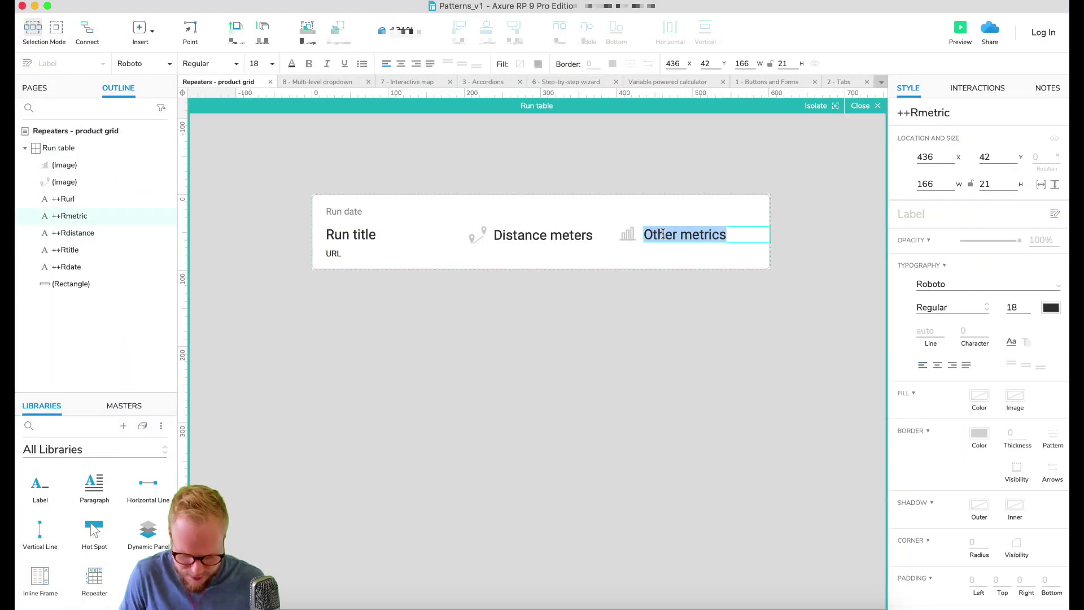
text(Time)
click(770, 278)
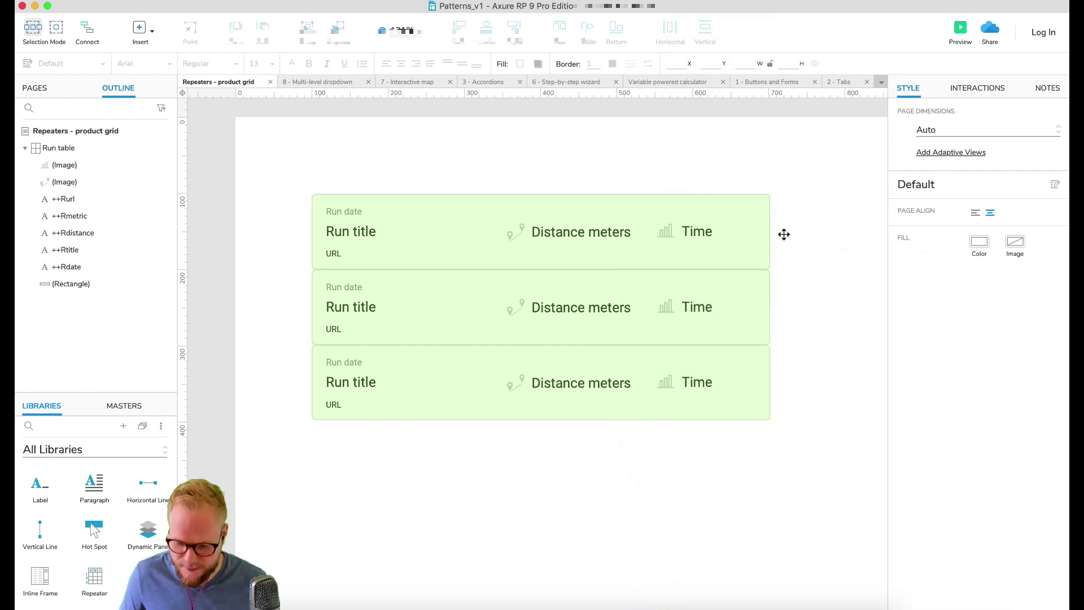
click(738, 225)
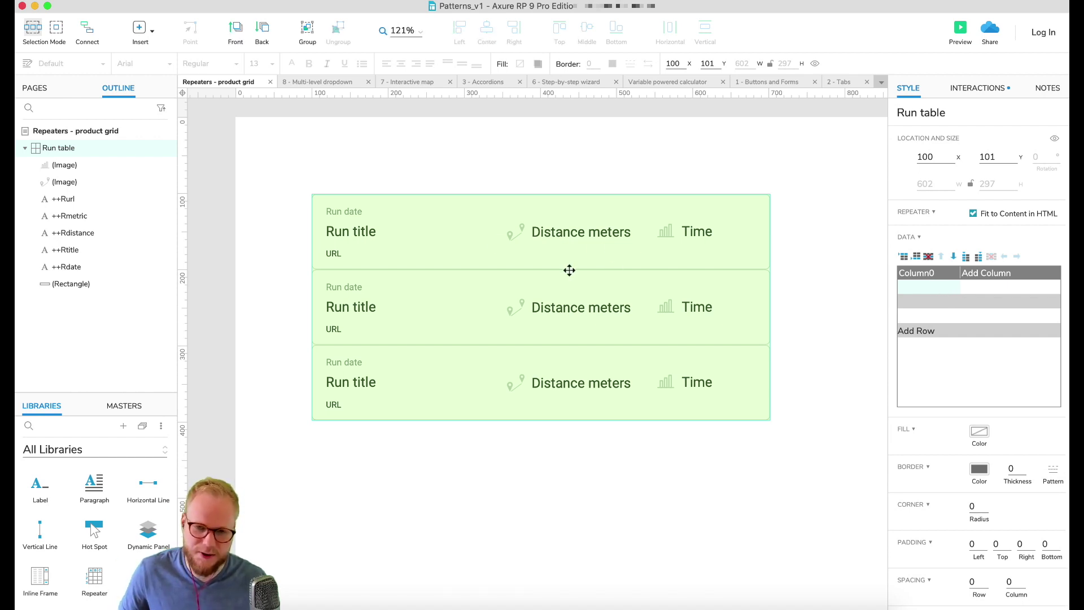
click(923, 284)
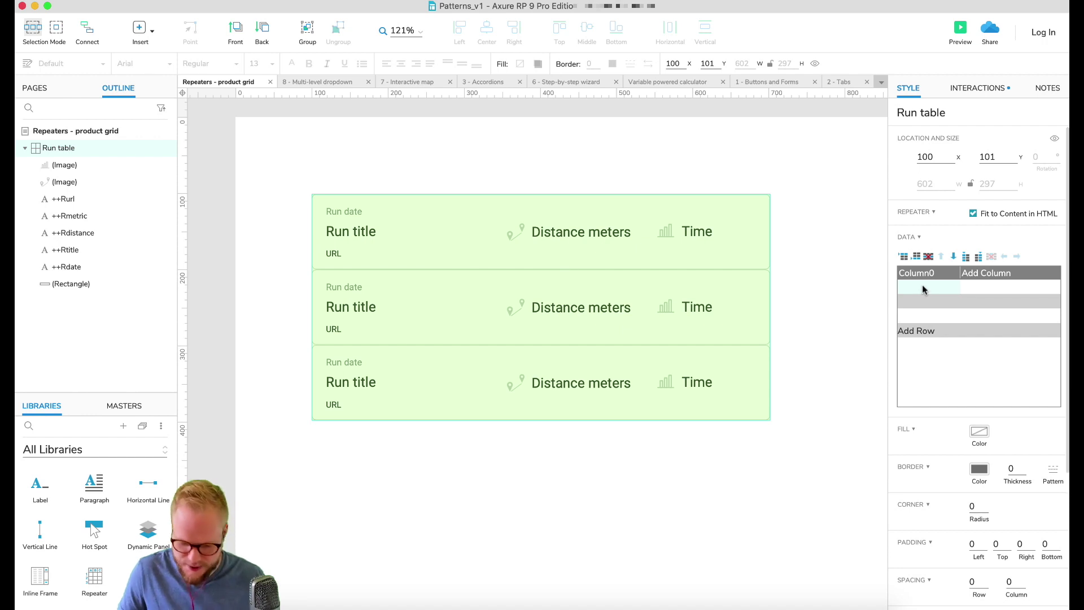
Paste the five copied runs into the Run table's data grid.
key(super+v)
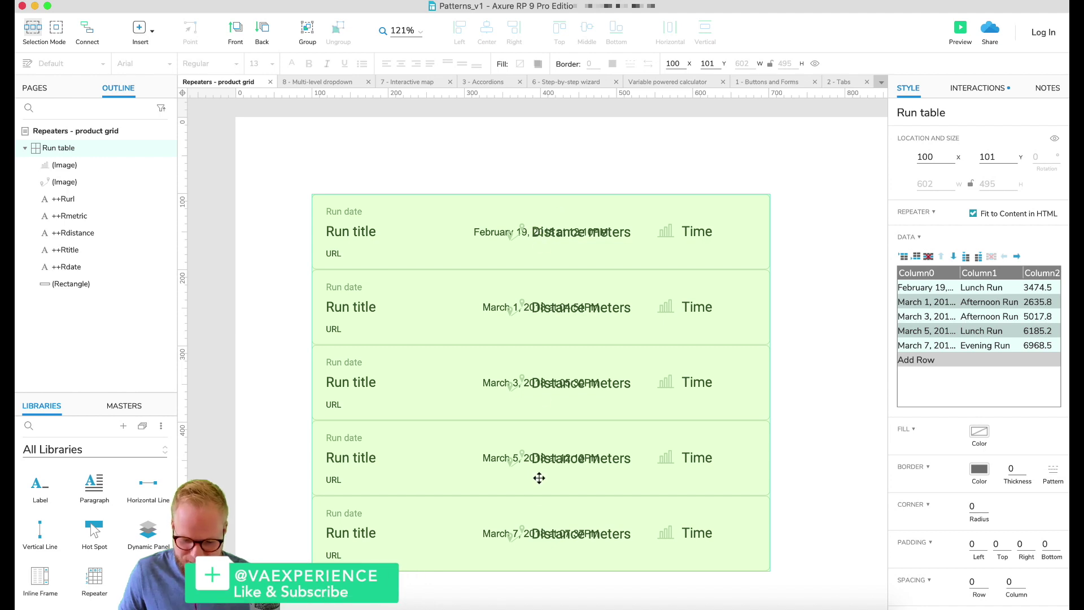
scroll(562, 523, down, 3)
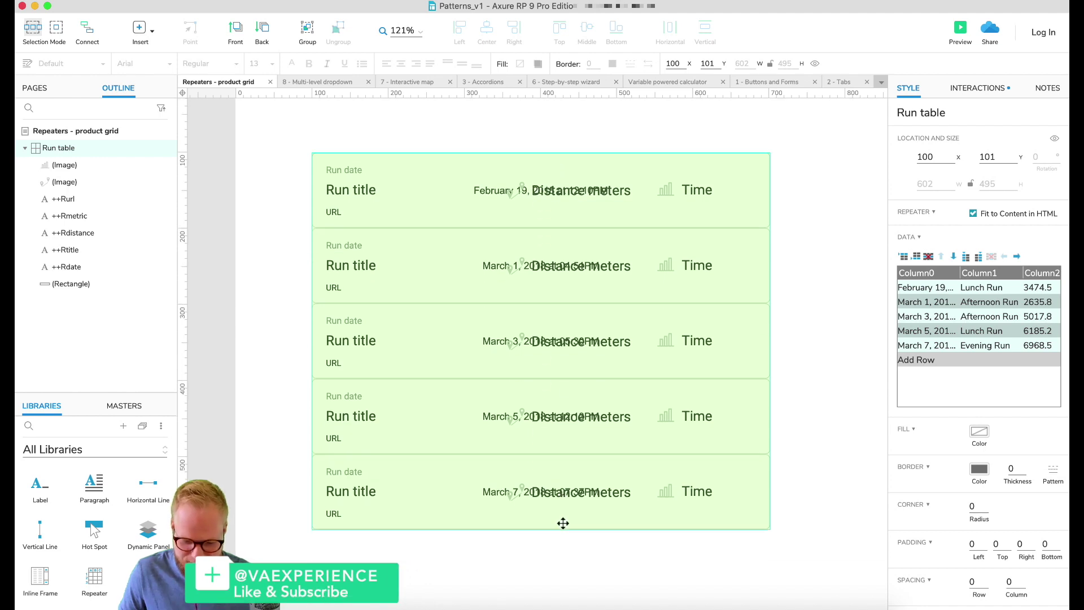
double_click(556, 207)
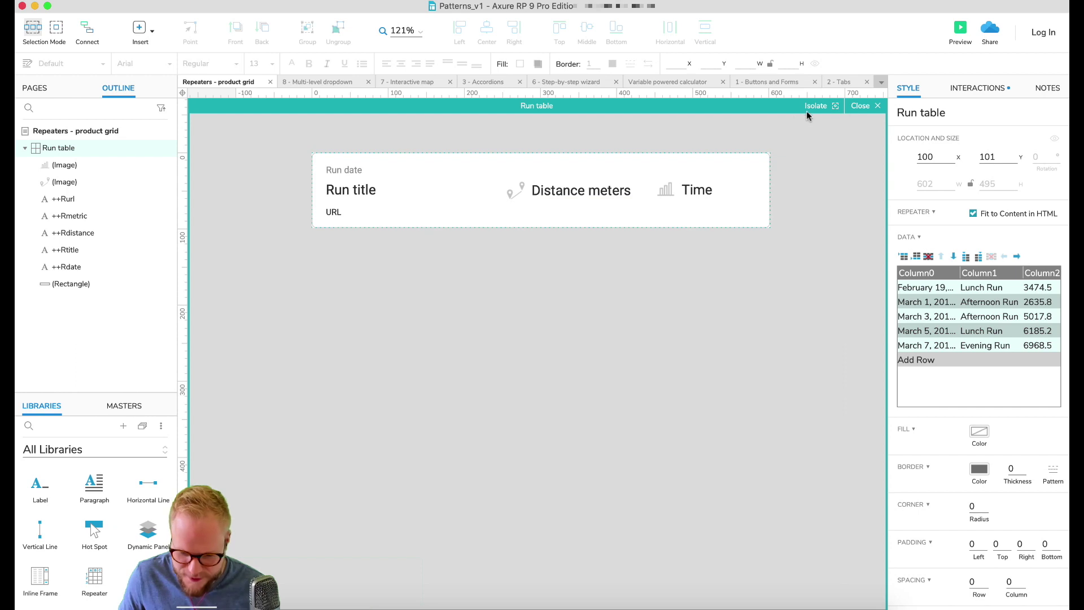
click(860, 106)
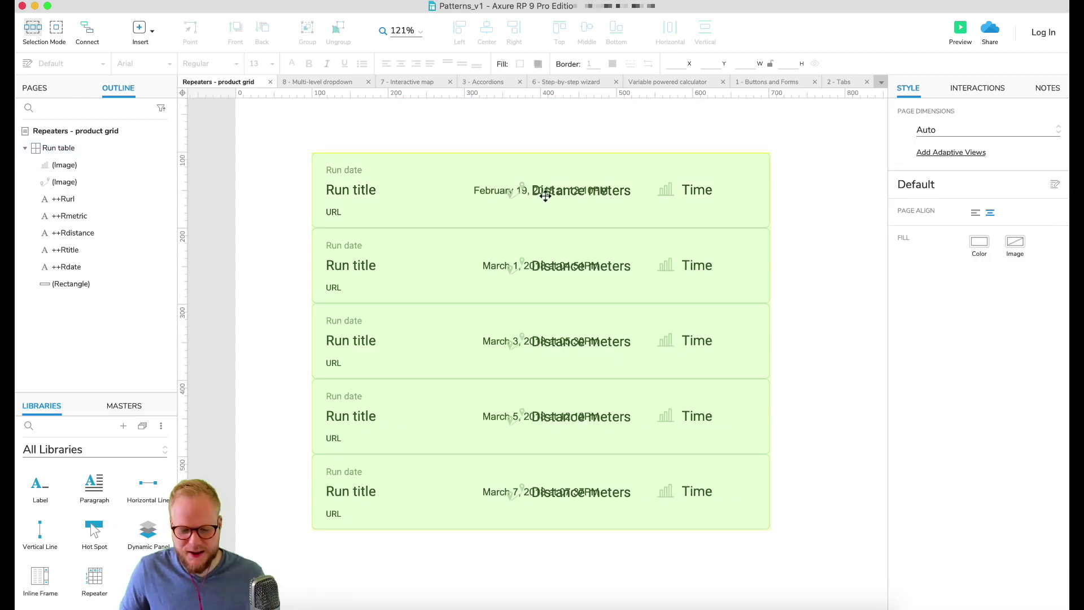
click(599, 277)
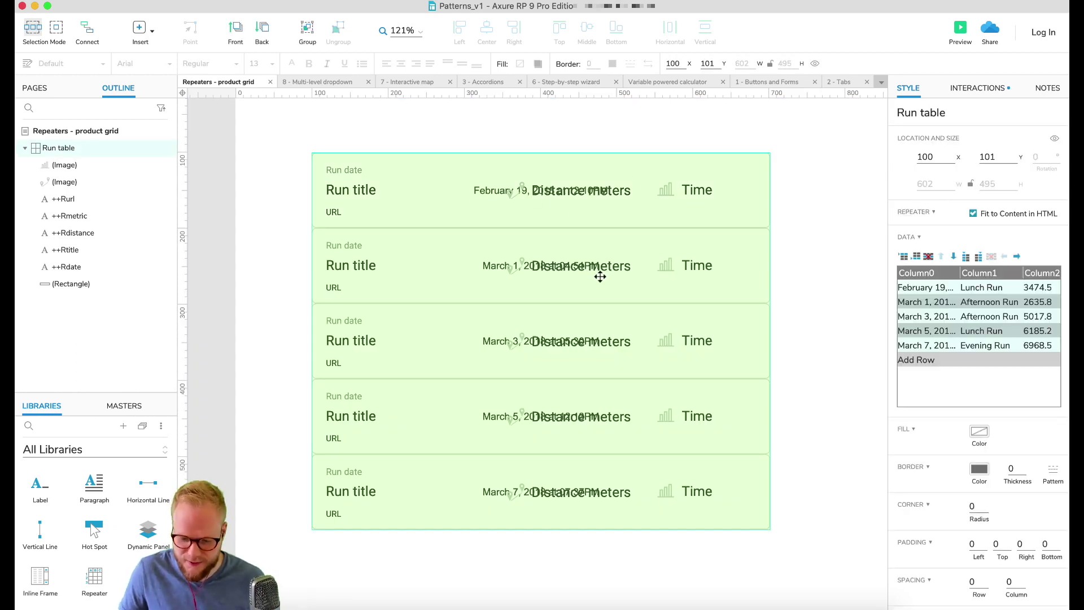
Rename the first four data columns Date, Title, Distance and Time.
click(935, 276)
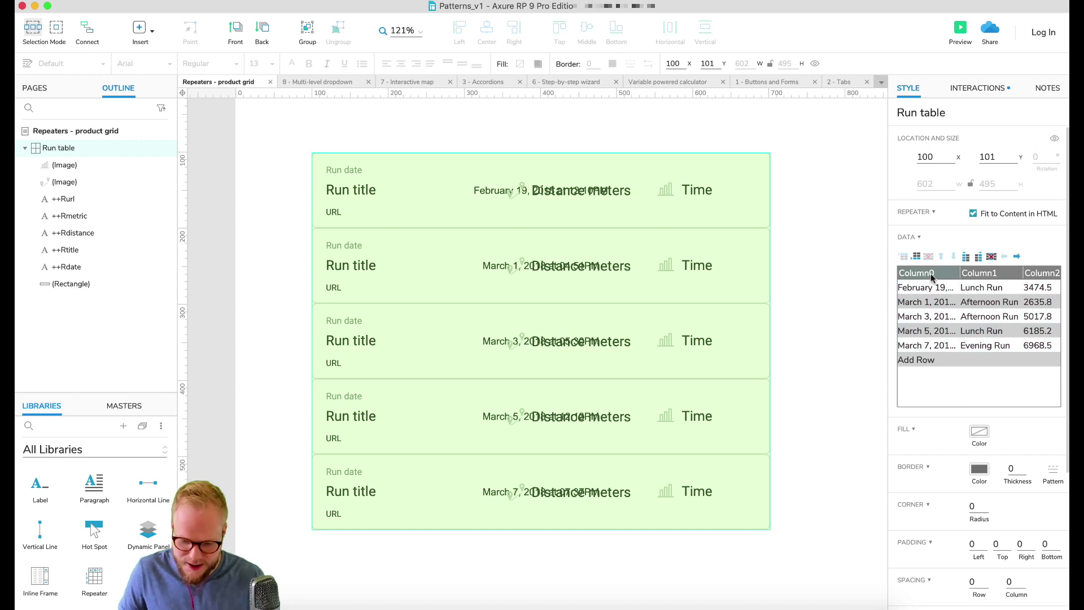
double_click(932, 277)
text(Date)
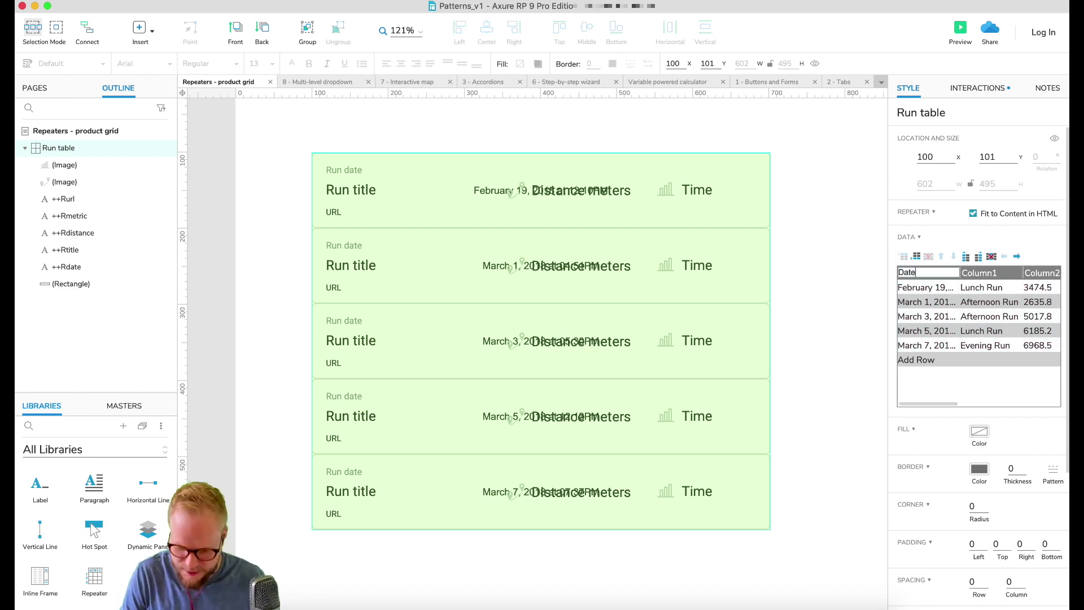
double_click(973, 276)
text(Title)
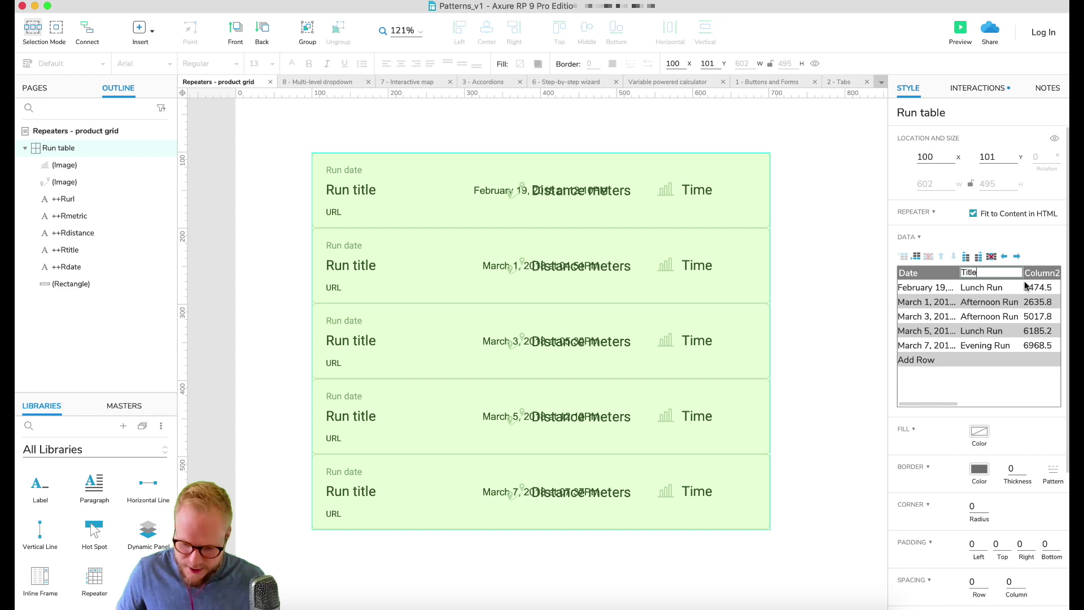
key(Return)
scroll(920, 402, right, 3)
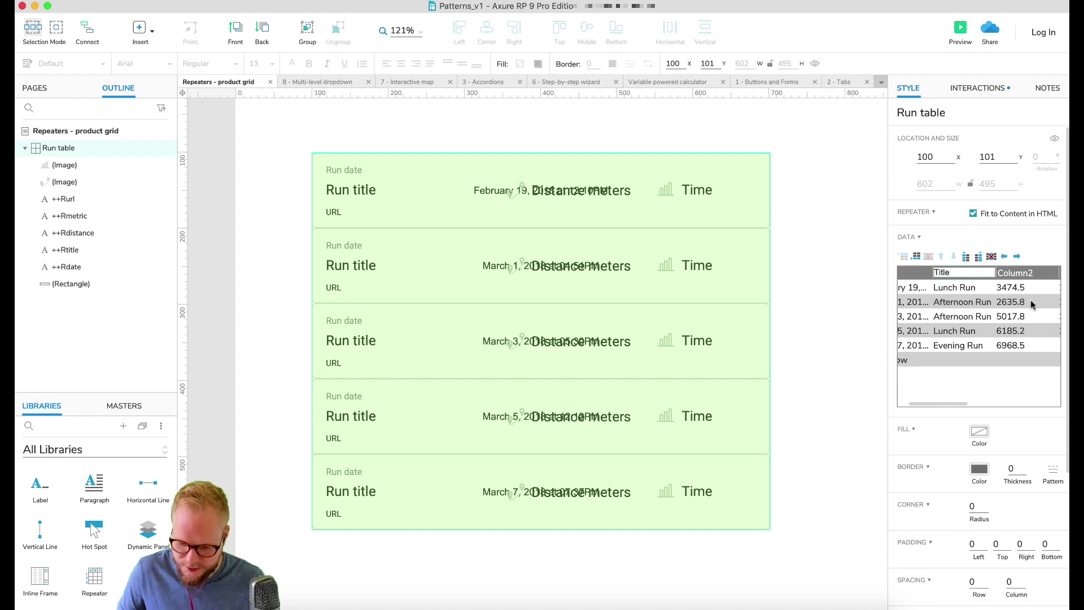
double_click(1003, 273)
text(Distance)
click(1029, 303)
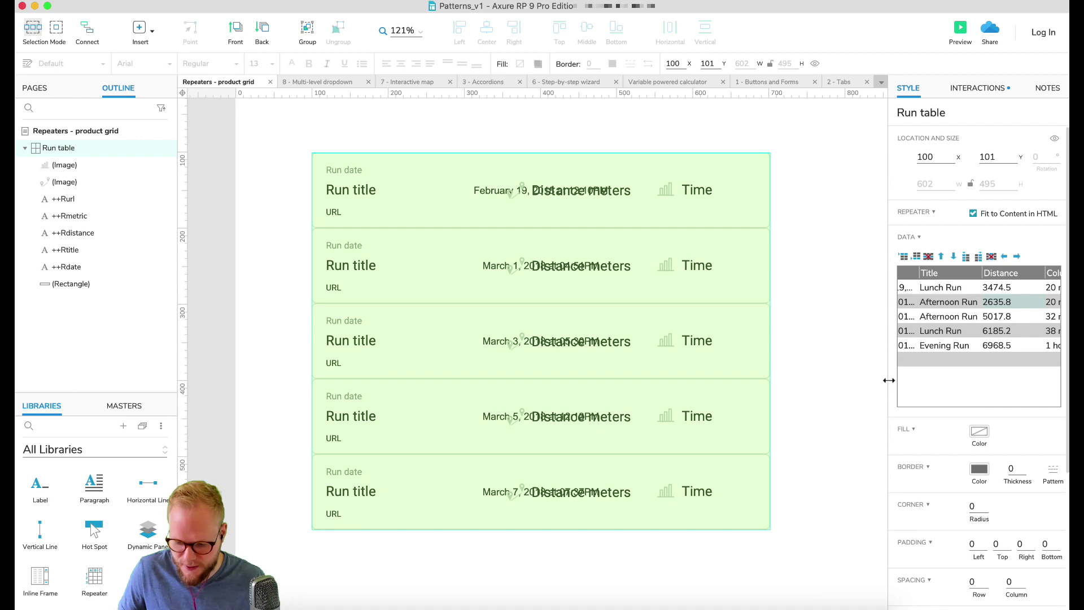
drag(759, 372, 627, 370)
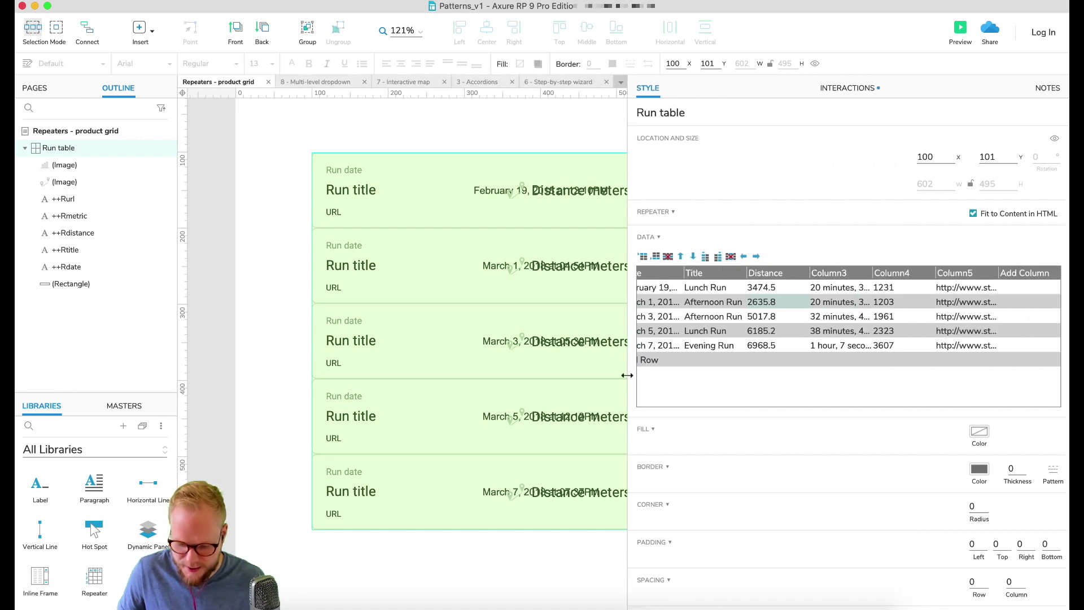
double_click(850, 273)
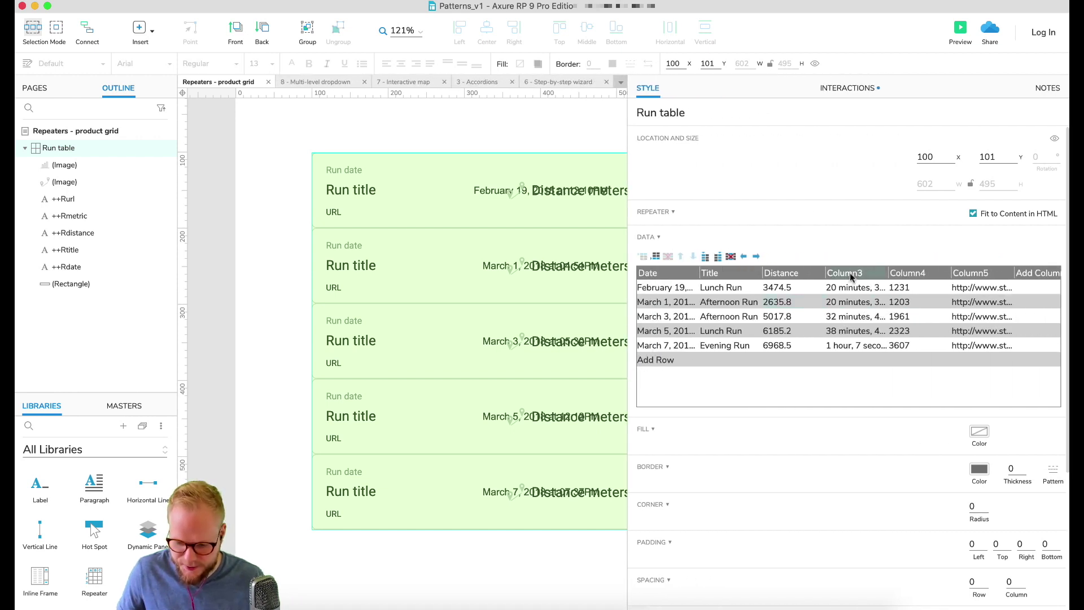
text(Time)
key(Tab)
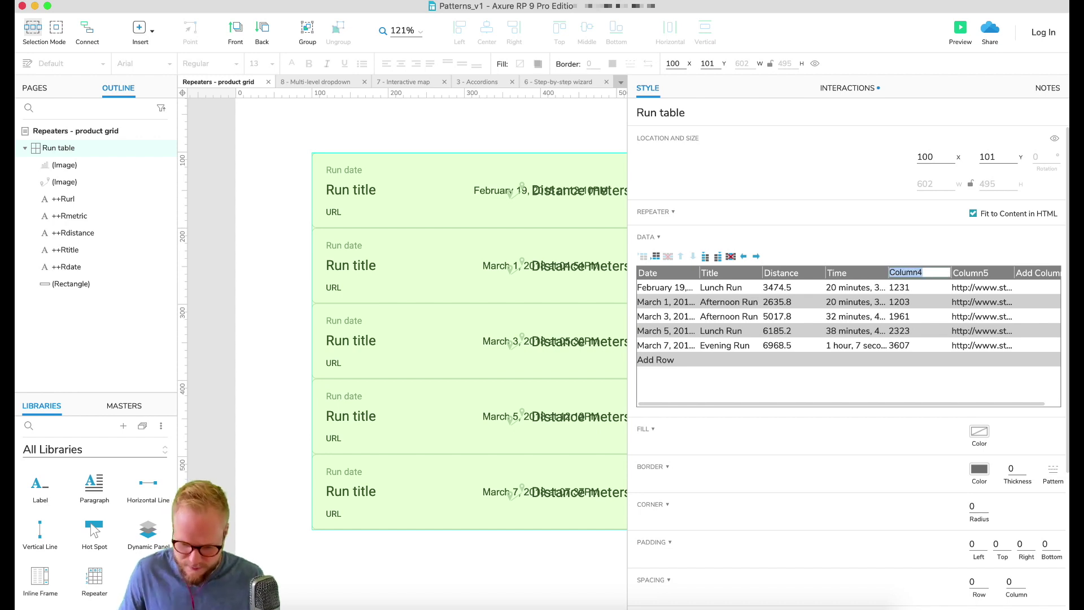
Delete the unneeded Column4 and rename the last column URL.
click(909, 344)
right_click(910, 276)
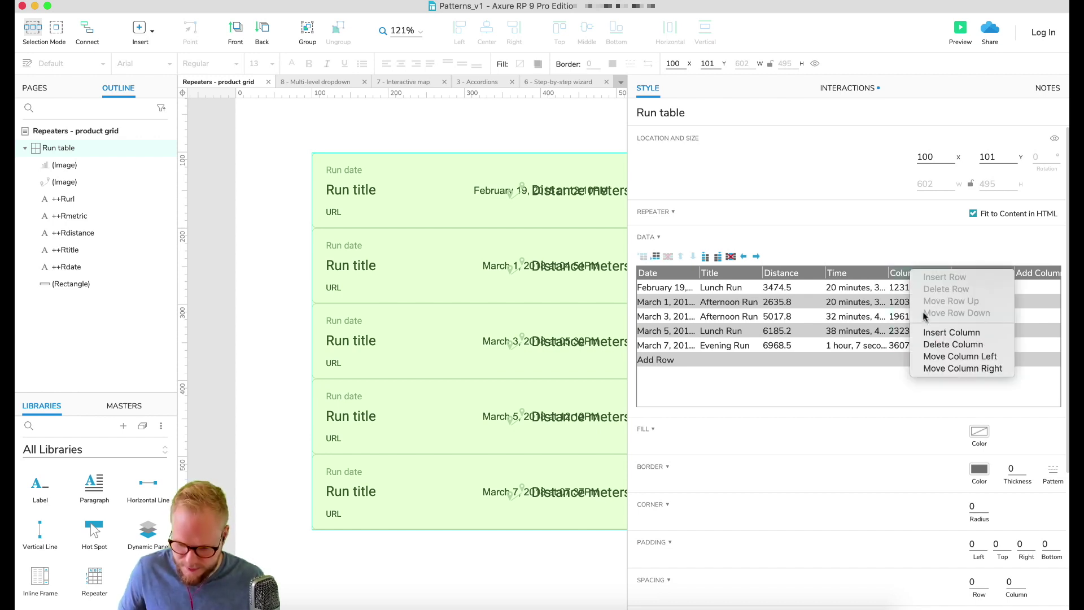
click(940, 345)
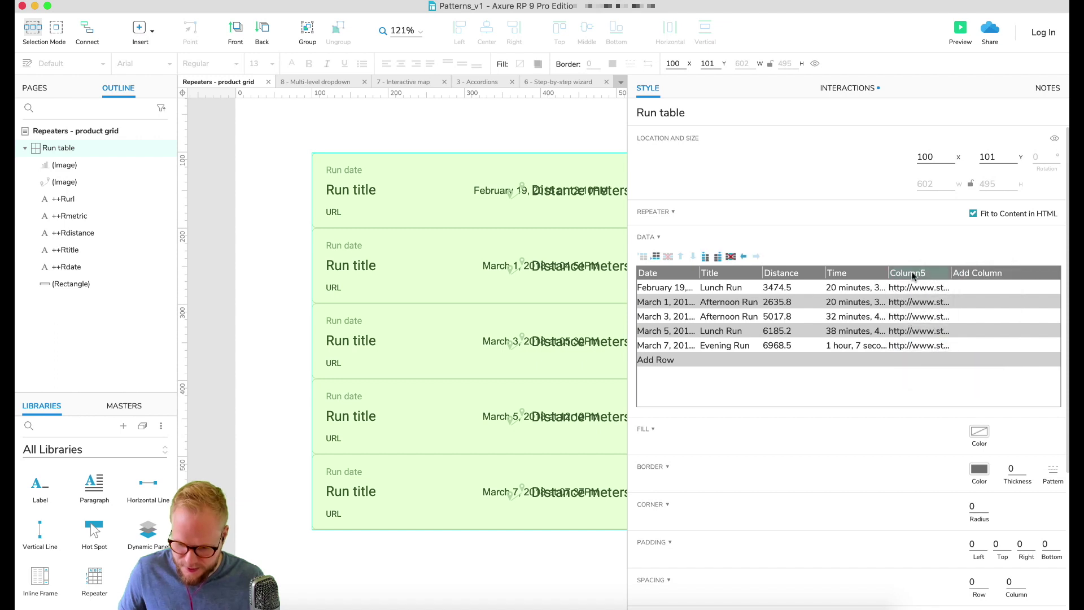
double_click(937, 272)
text(URL)
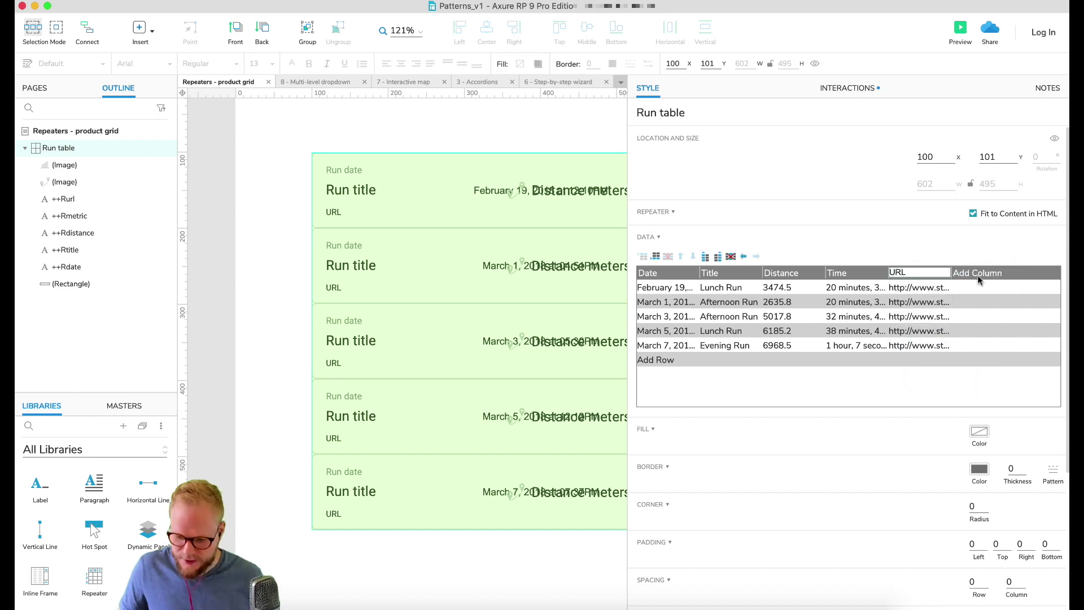
key(Return)
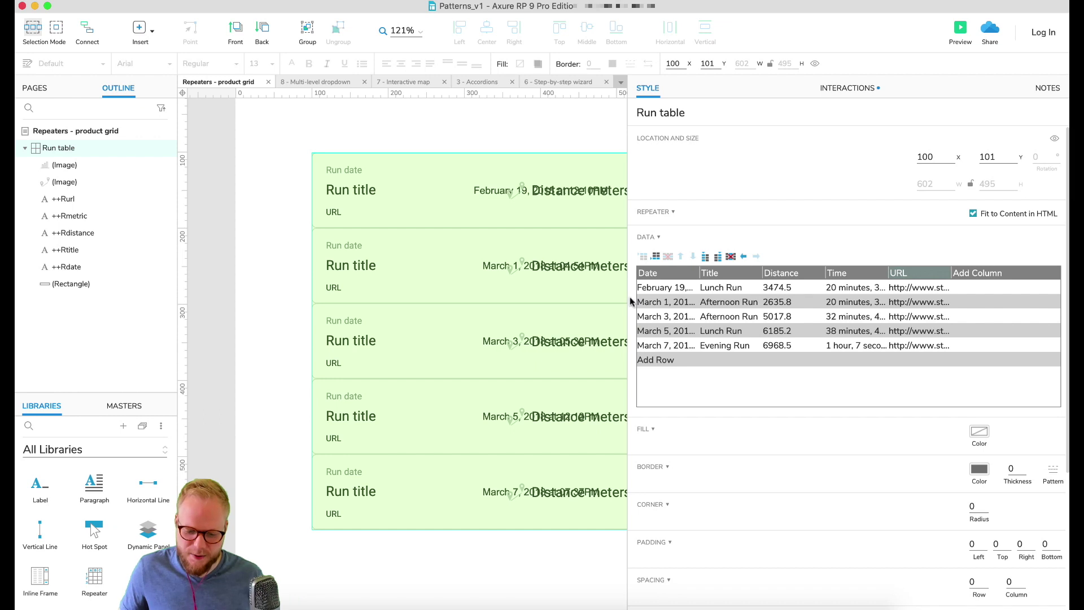
drag(628, 298, 766, 301)
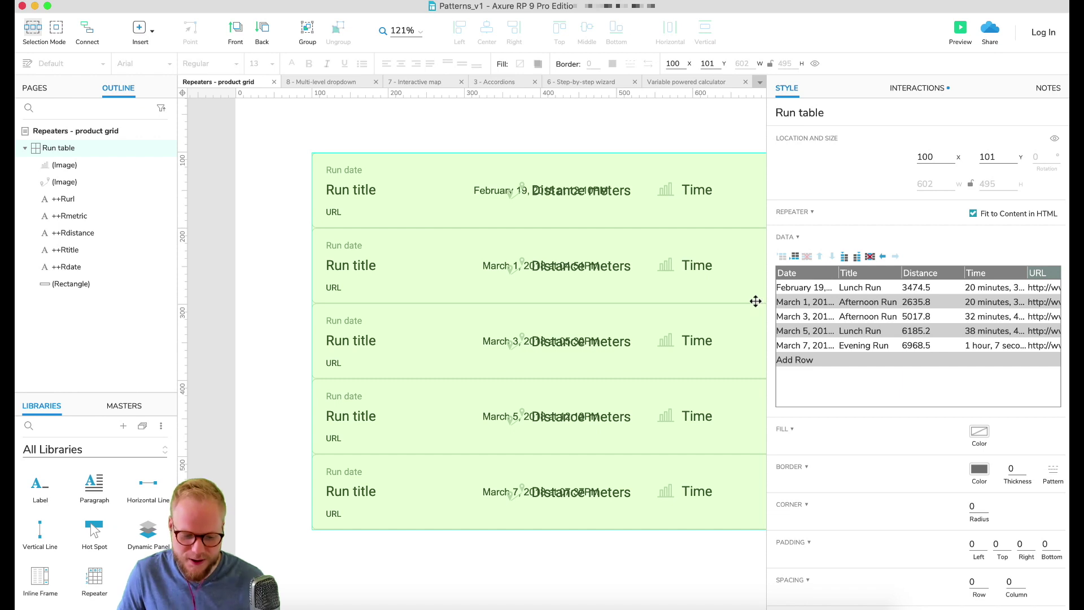
scroll(680, 310, right, 3)
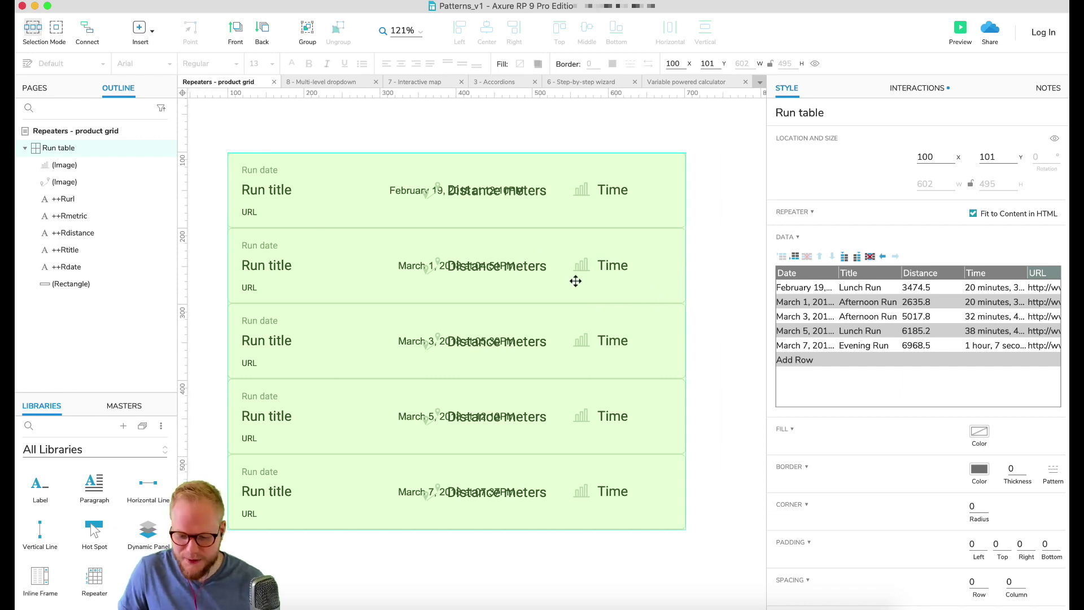
click(738, 269)
click(597, 252)
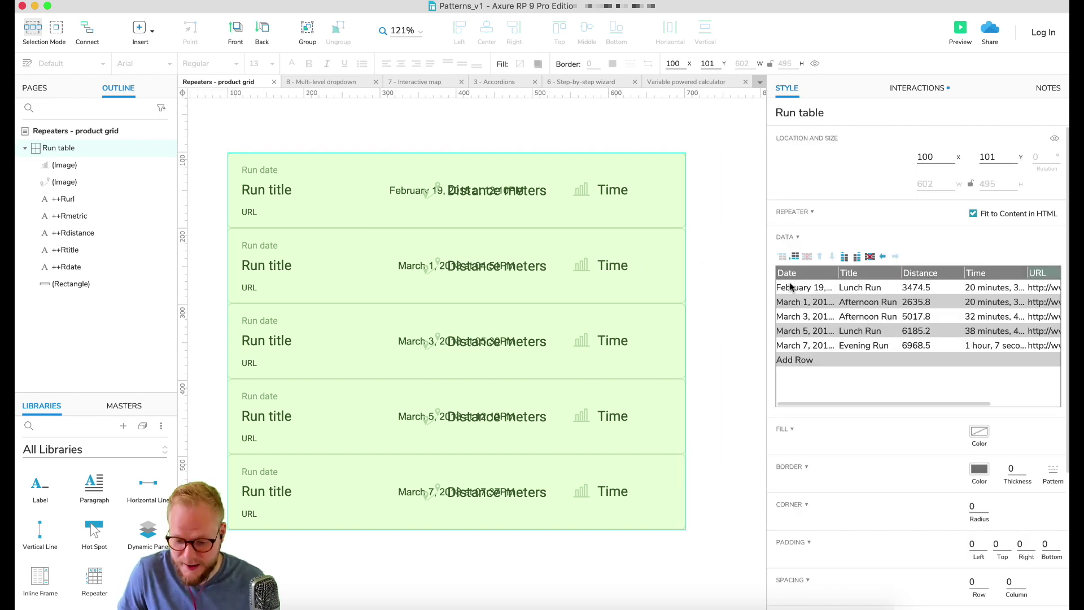
click(926, 88)
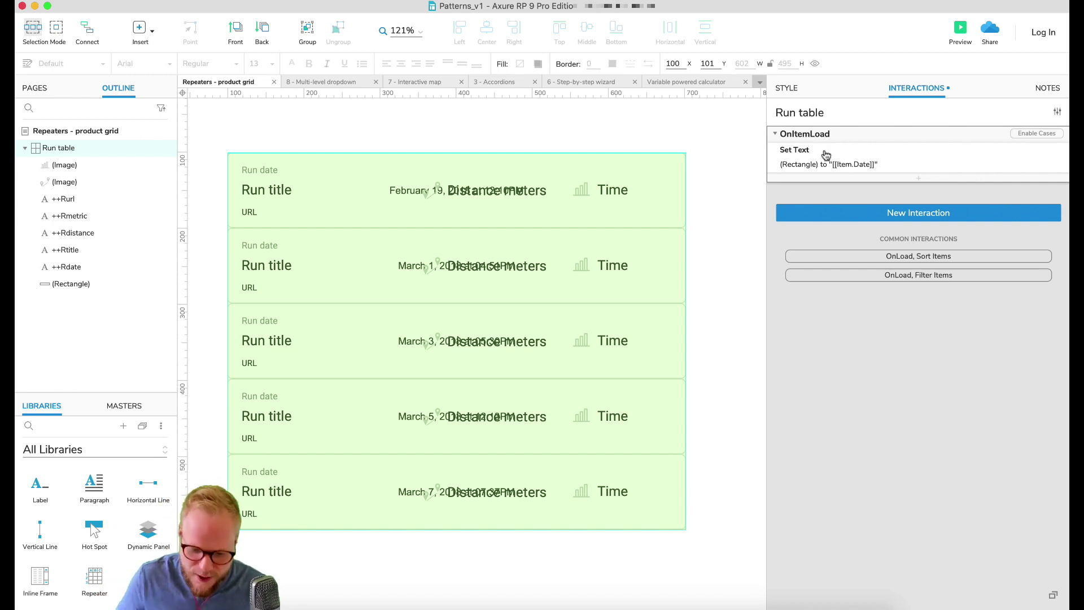
Expand the OnItemLoad action setting the card rectangle's text to [[Item.Date]].
double_click(658, 184)
click(481, 162)
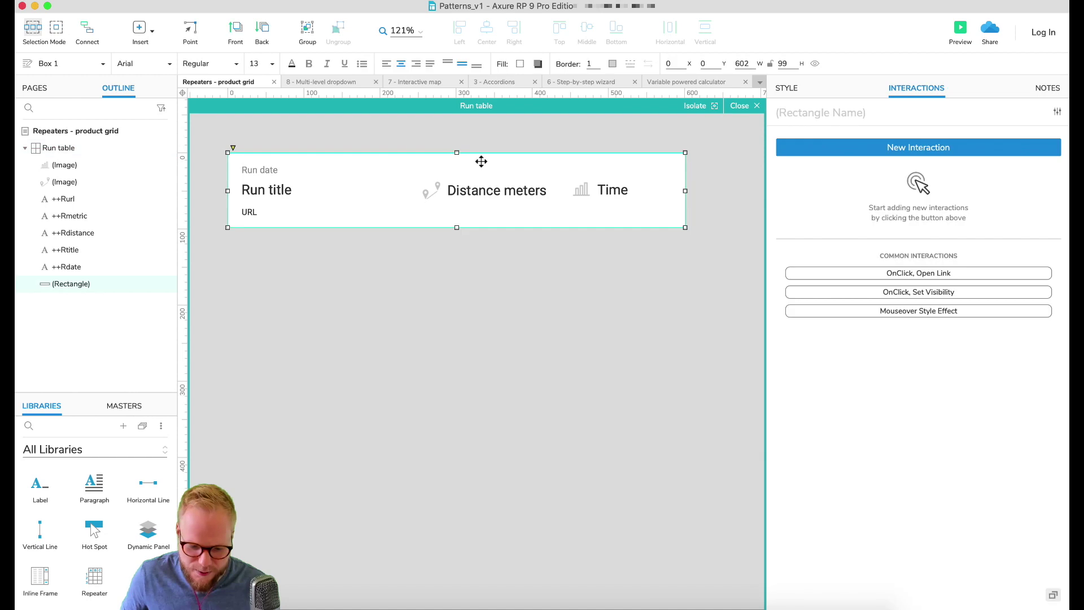
click(741, 108)
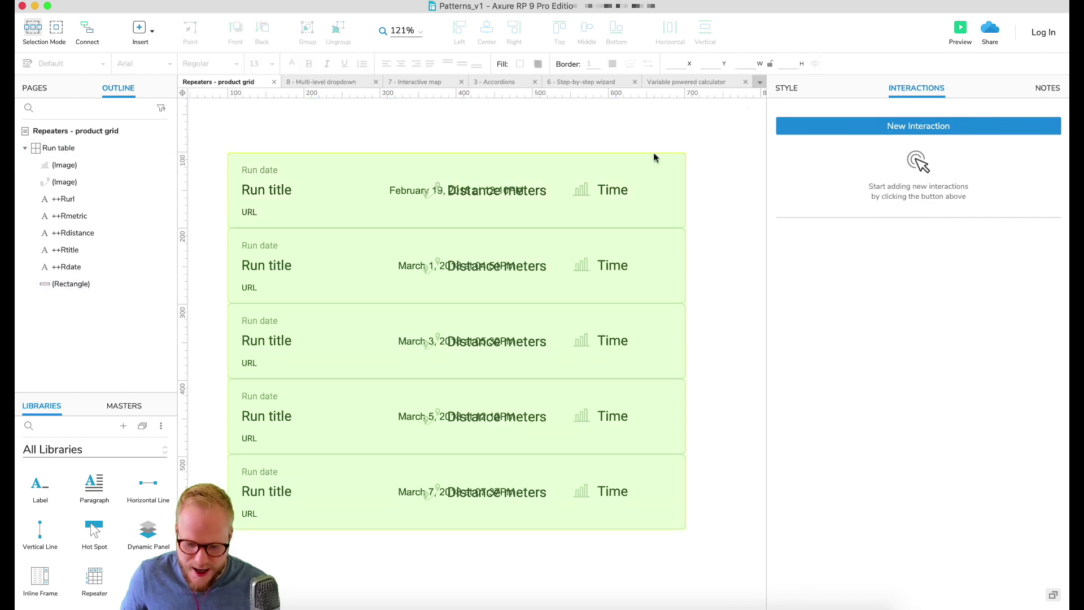
click(571, 203)
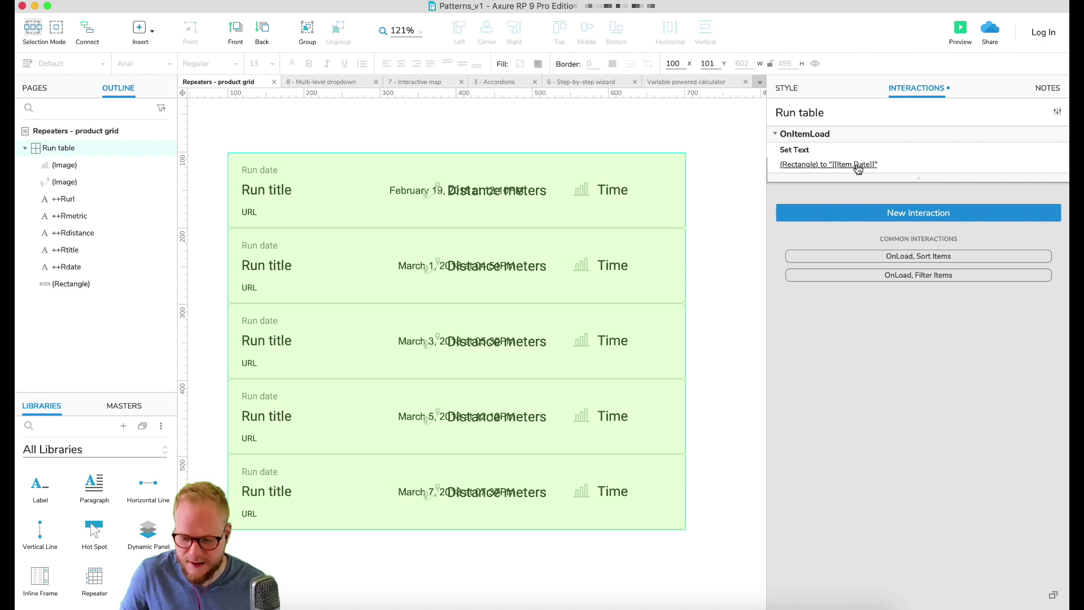
click(858, 165)
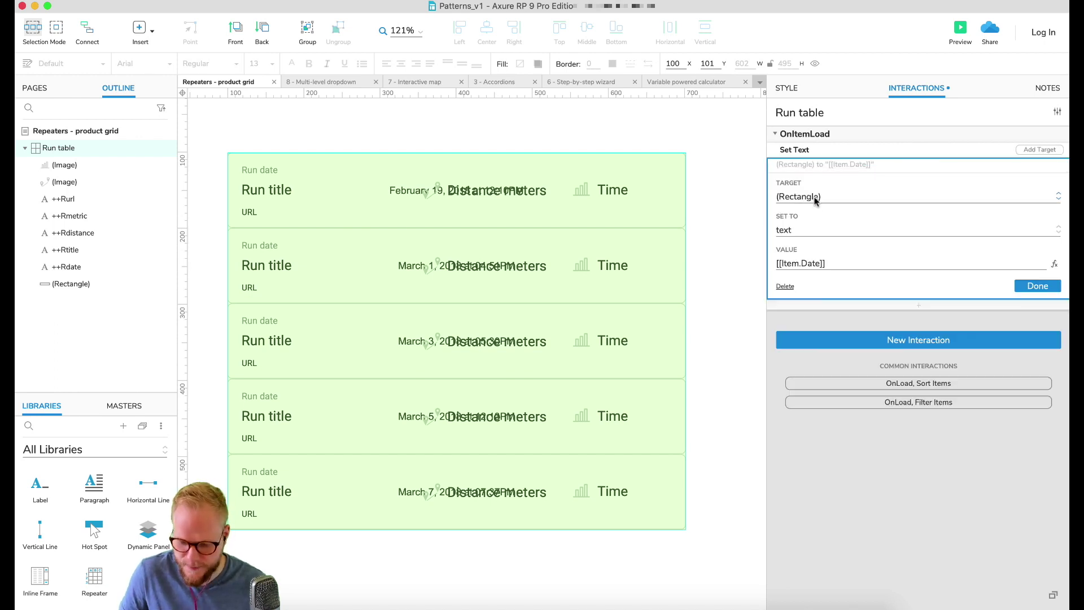
click(816, 198)
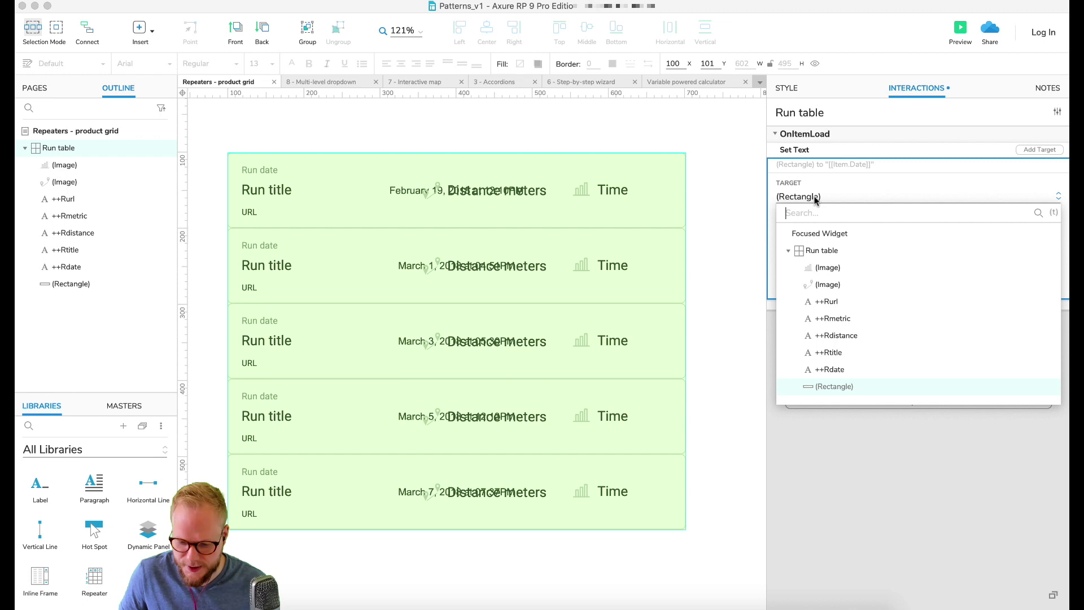
Retarget the Set Text action to ++Rurl with the value [[Item.URL]].
click(827, 302)
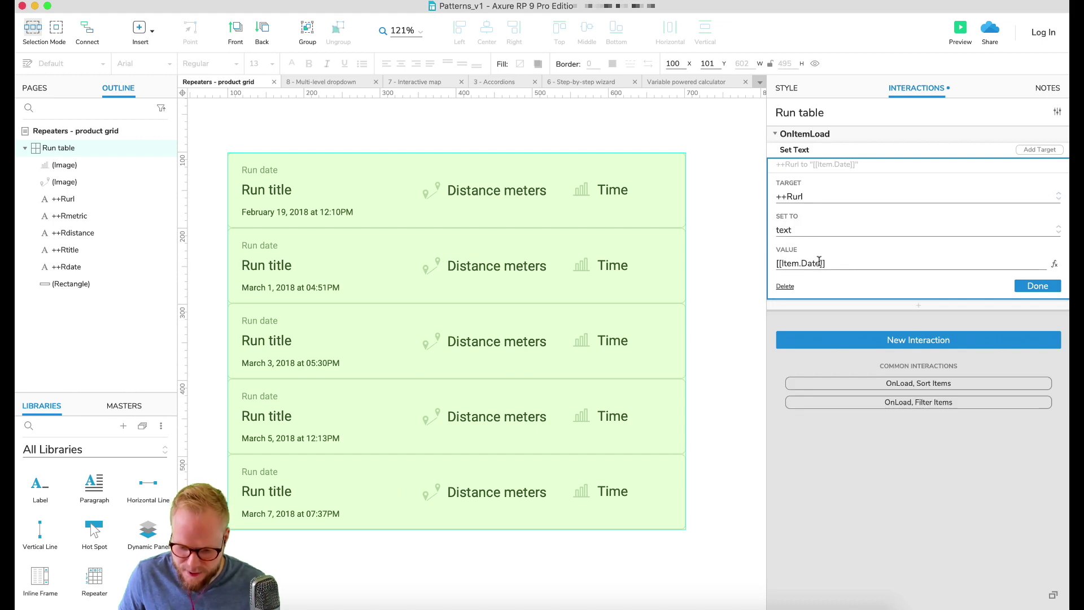
mouse_move(820, 261)
mouse_down()
mouse_move(791, 262)
mouse_move(801, 263)
mouse_up()
text(URL)
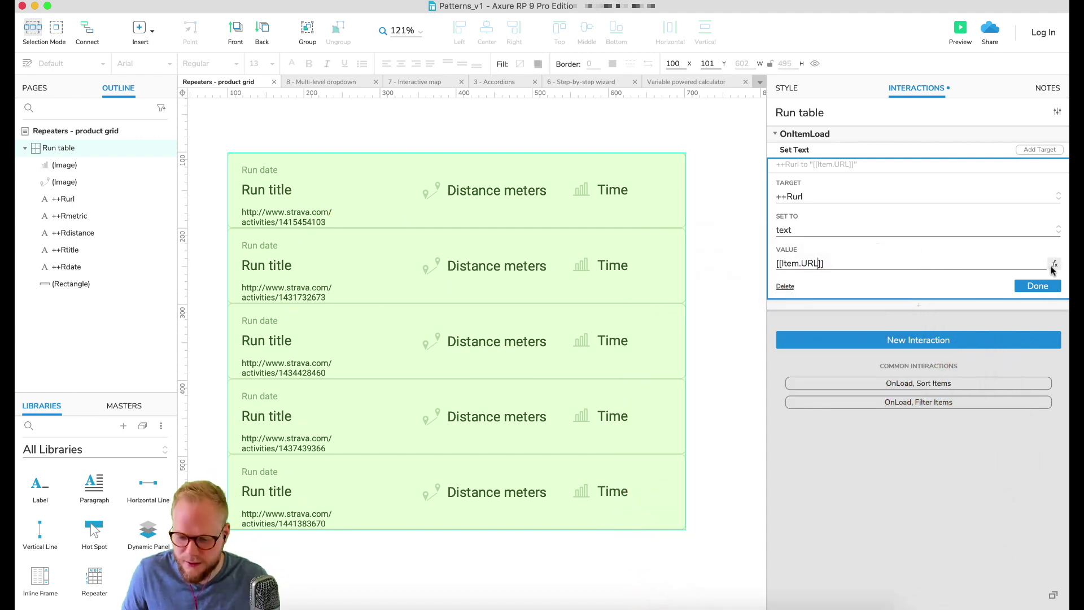
click(1054, 264)
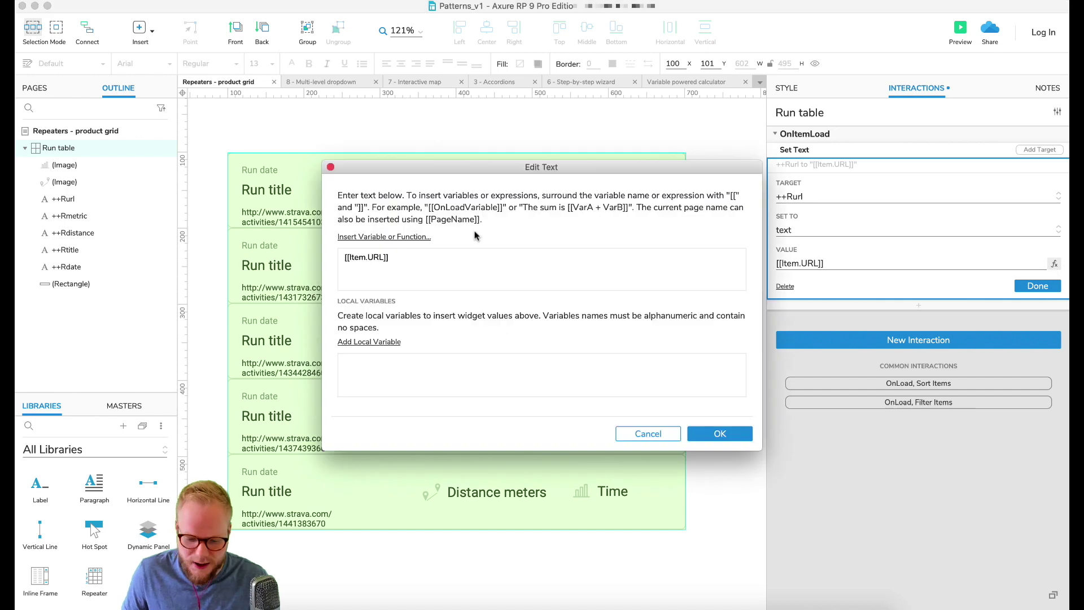
click(396, 237)
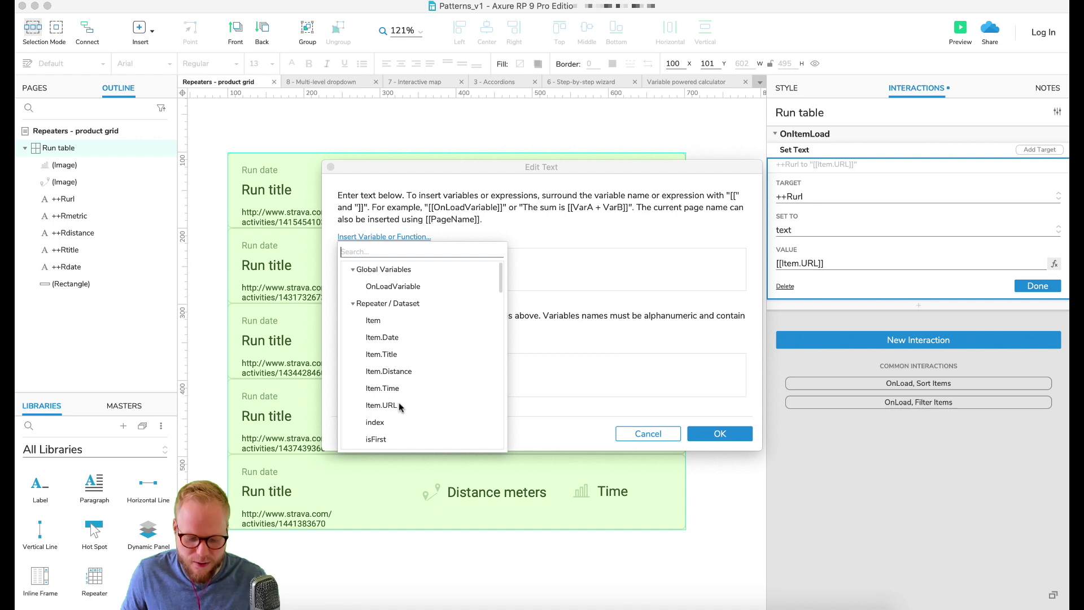
click(584, 400)
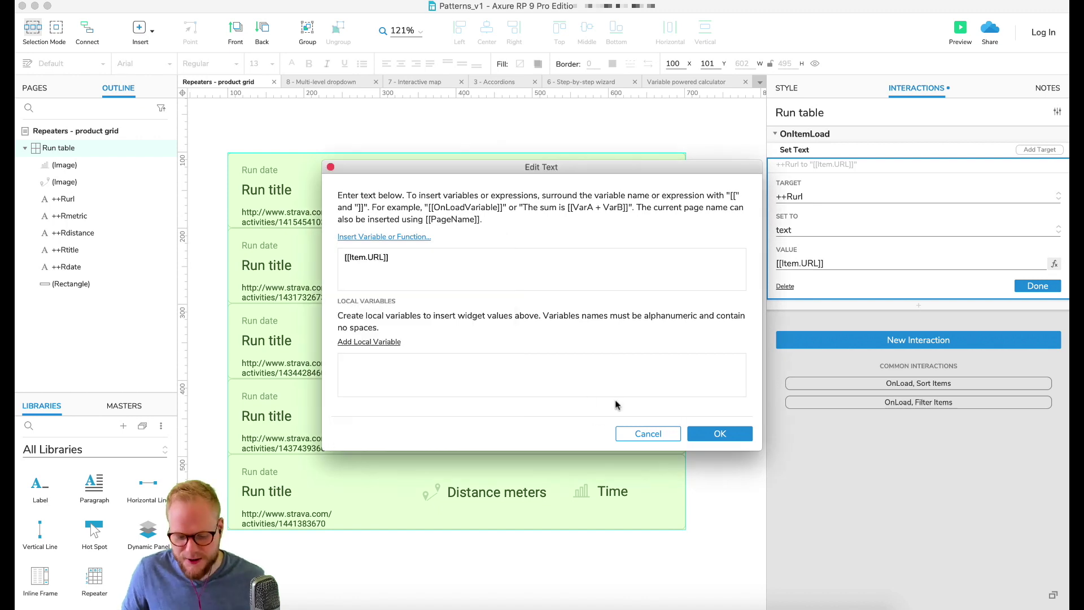
click(648, 433)
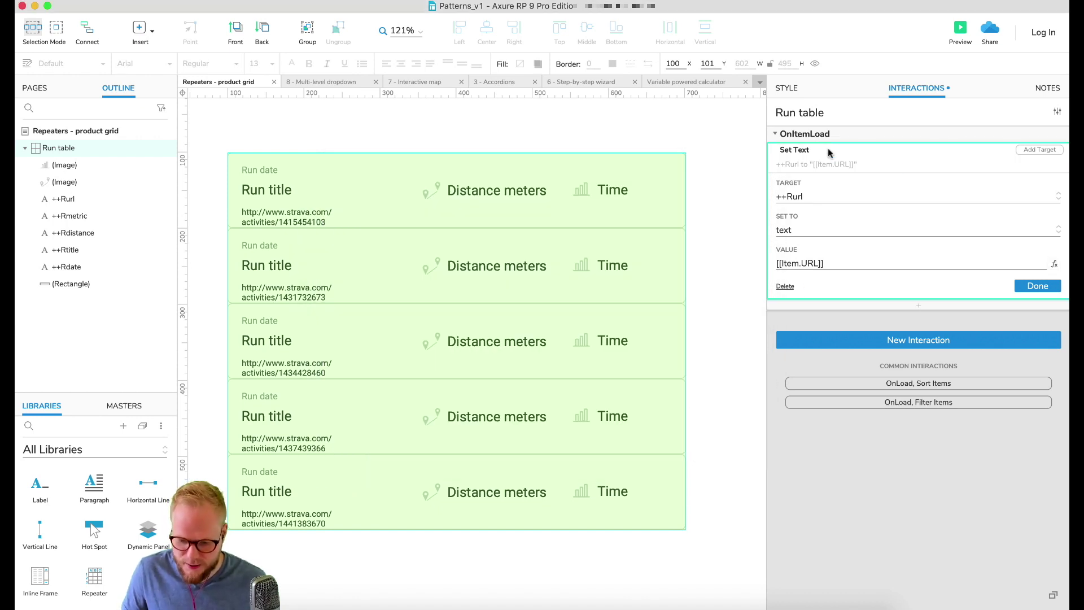
Duplicate the URL action and bind the copy to ++Rmetric with [[Item.Time]].
key(super+c)
key(super+v)
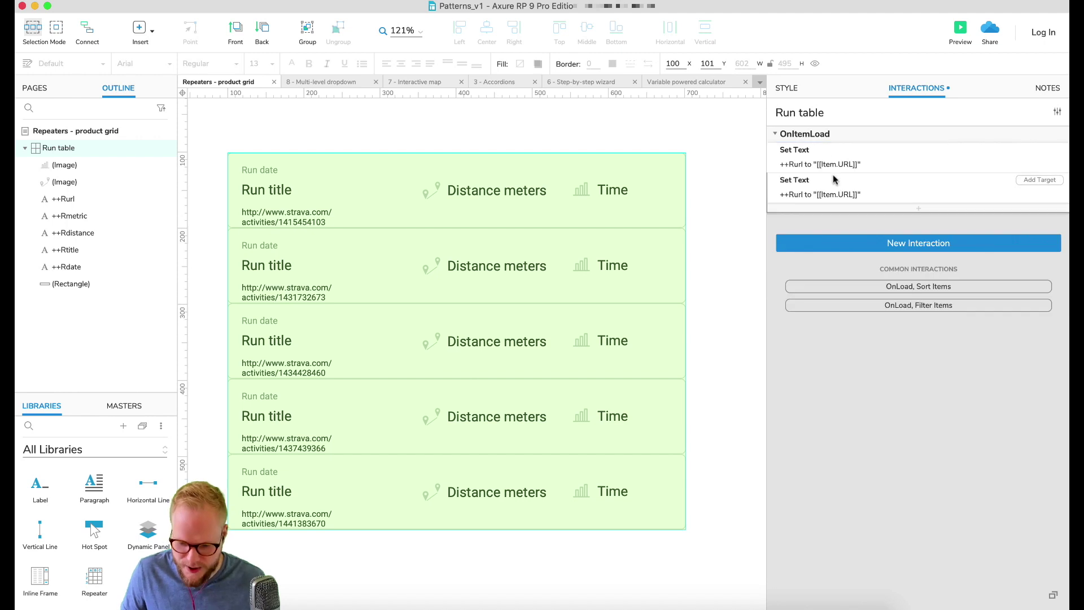
click(823, 195)
click(805, 226)
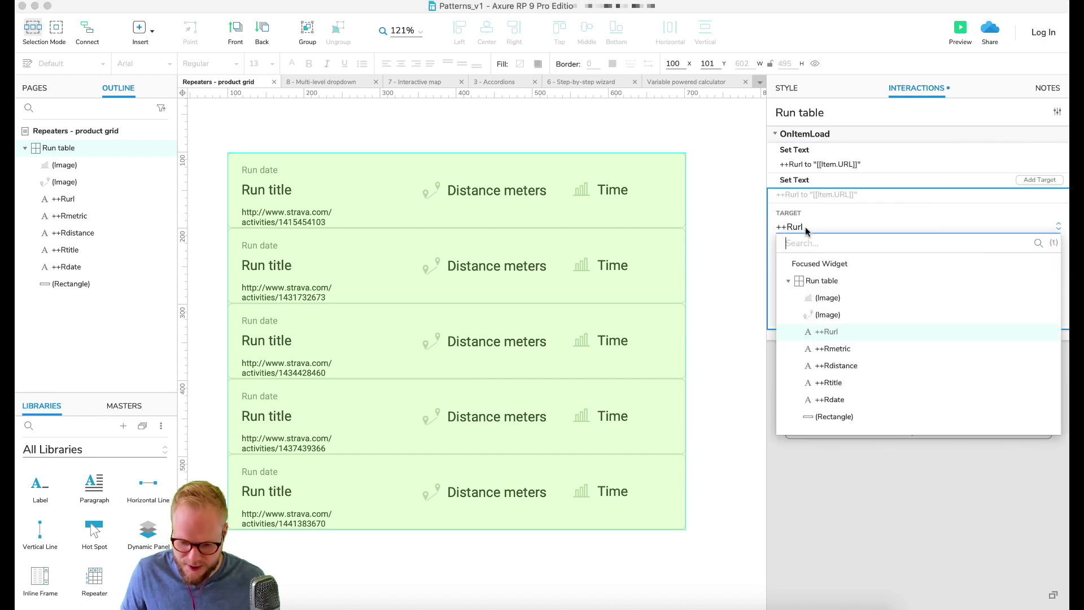
click(833, 350)
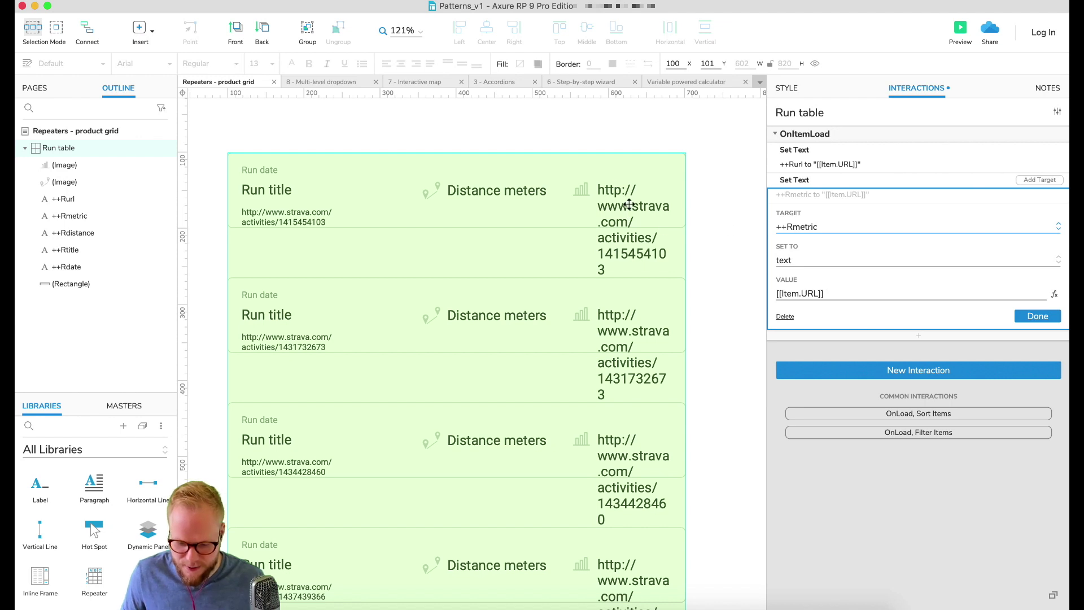
drag(820, 293, 809, 291)
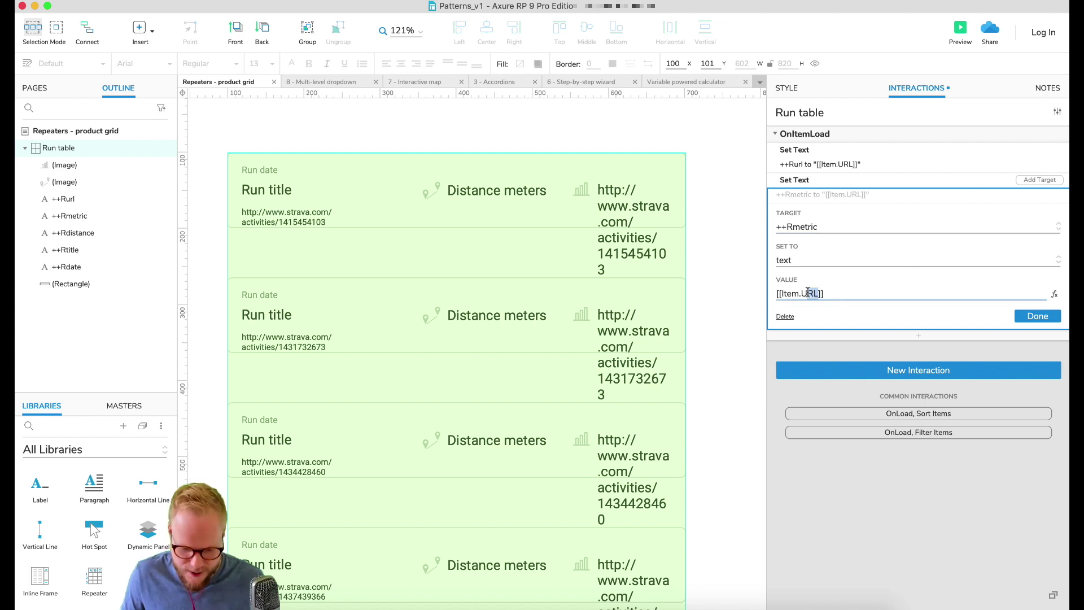
text(Time)
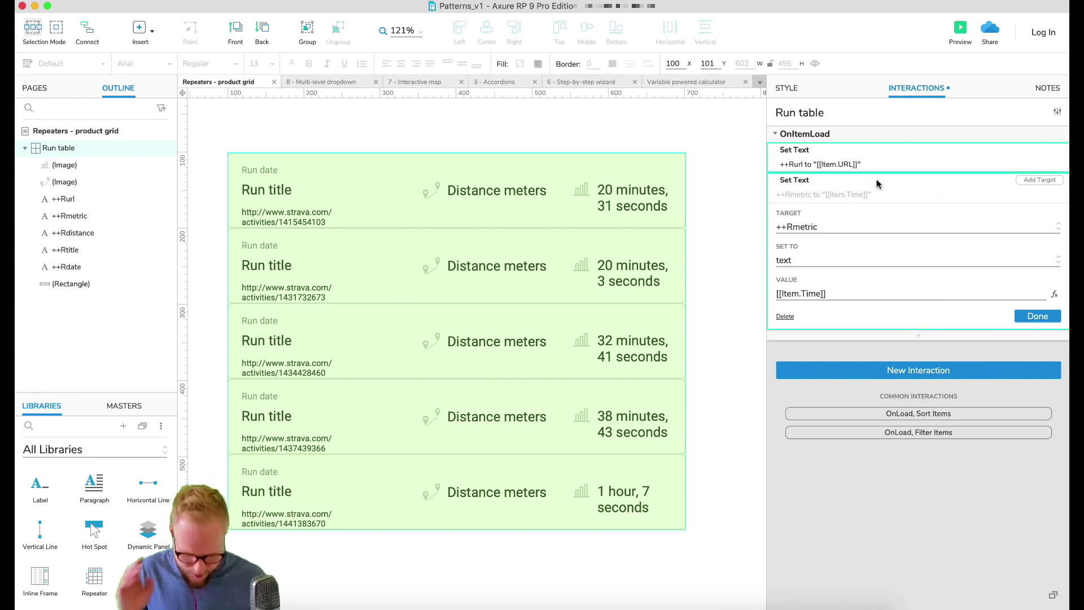
Add another copy that sets ++Rdistance to [[Item.Distance]], then confirm with Done.
key(super+v)
click(833, 225)
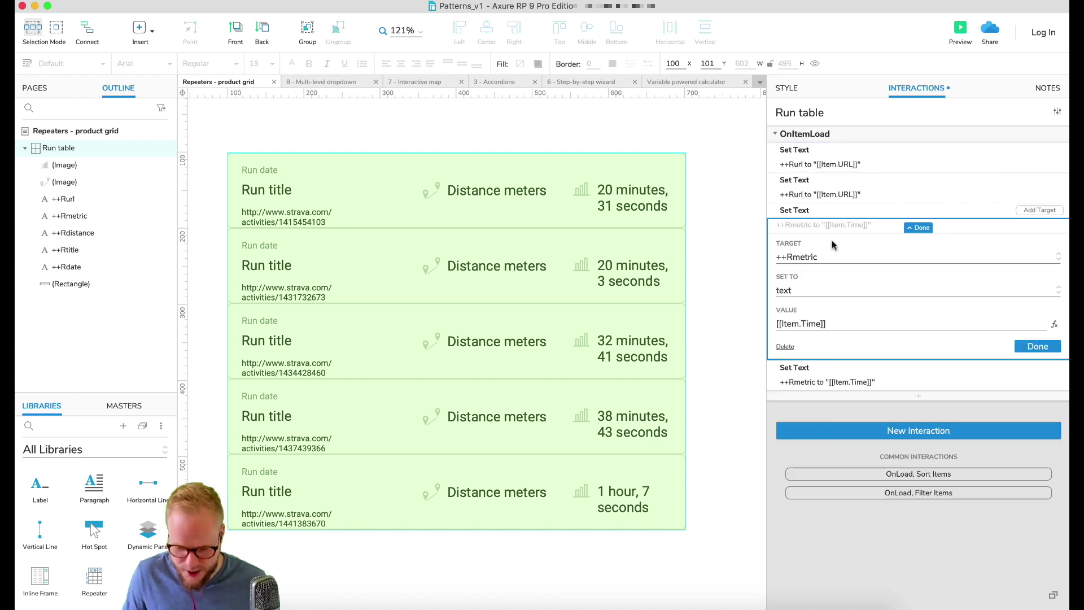
click(821, 261)
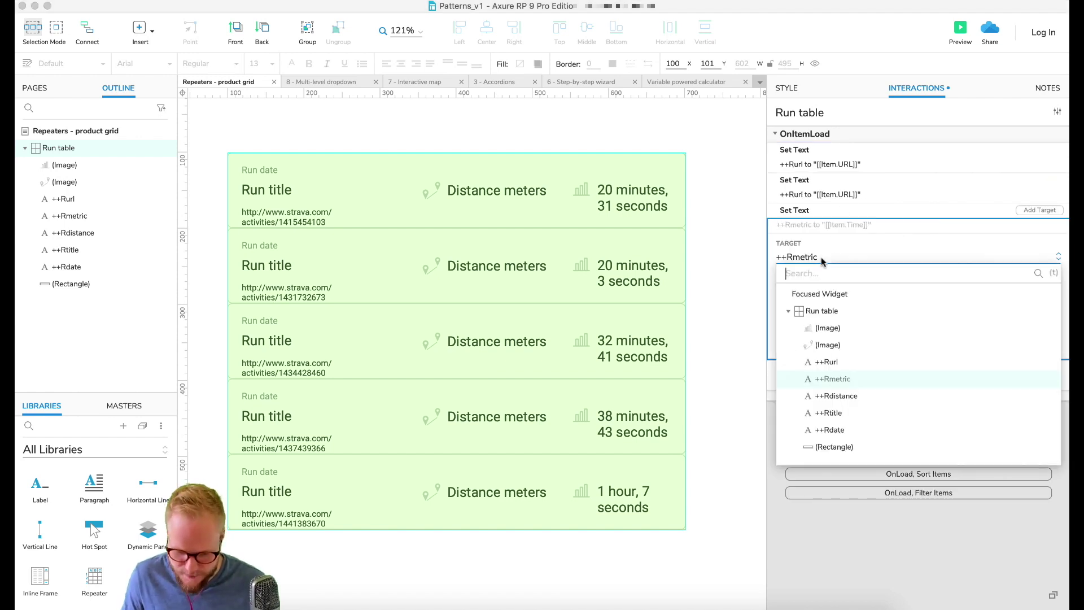
click(835, 395)
drag(823, 324, 809, 324)
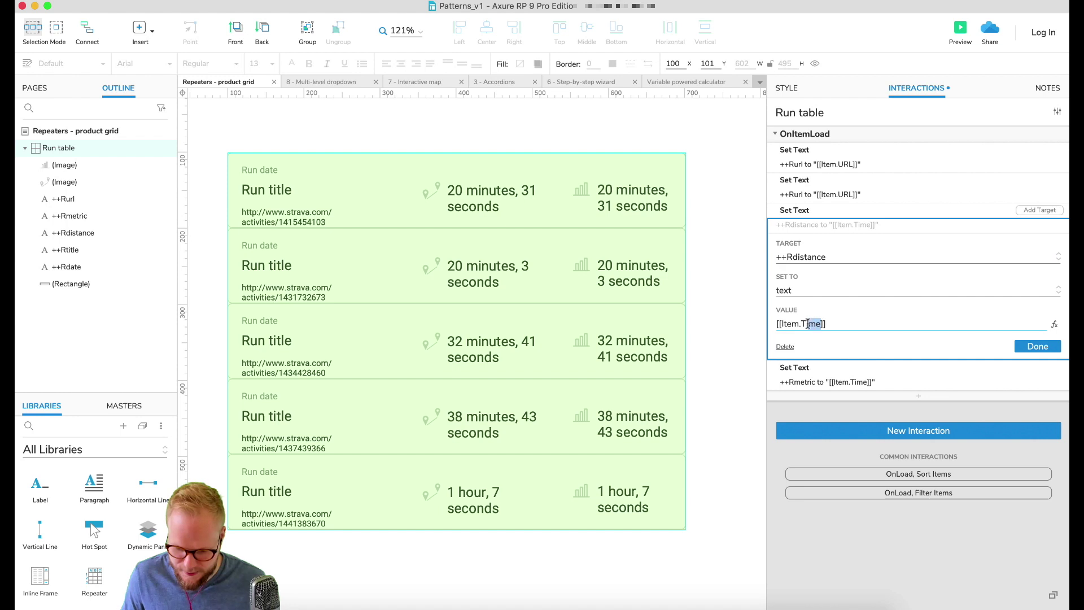
text(Distance)
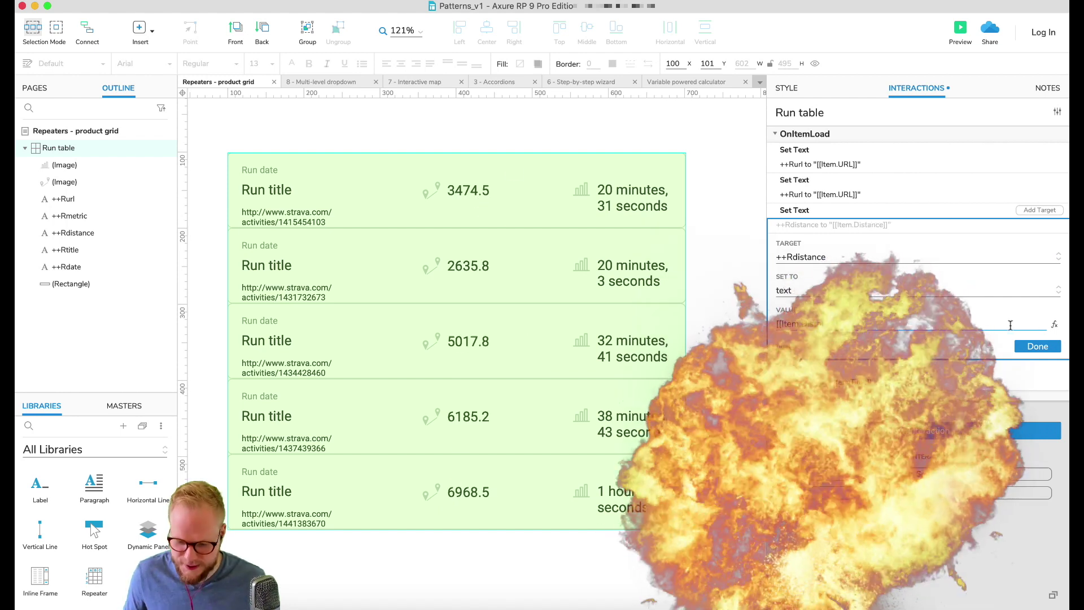
click(1025, 346)
Retarget the time action to ++Rtitle with the value [[Item.Title]].
click(842, 257)
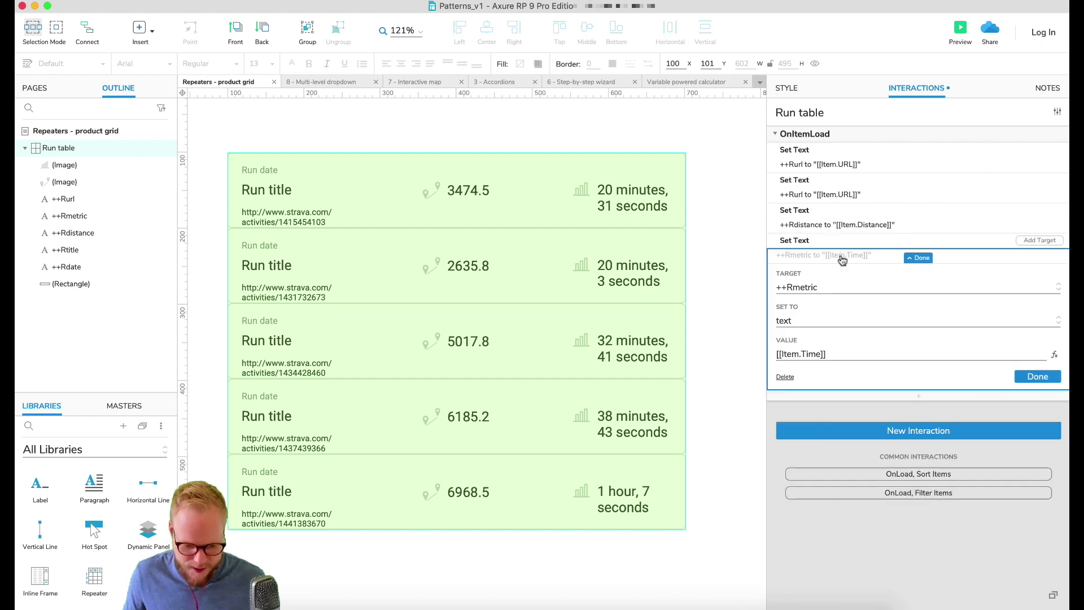
click(821, 288)
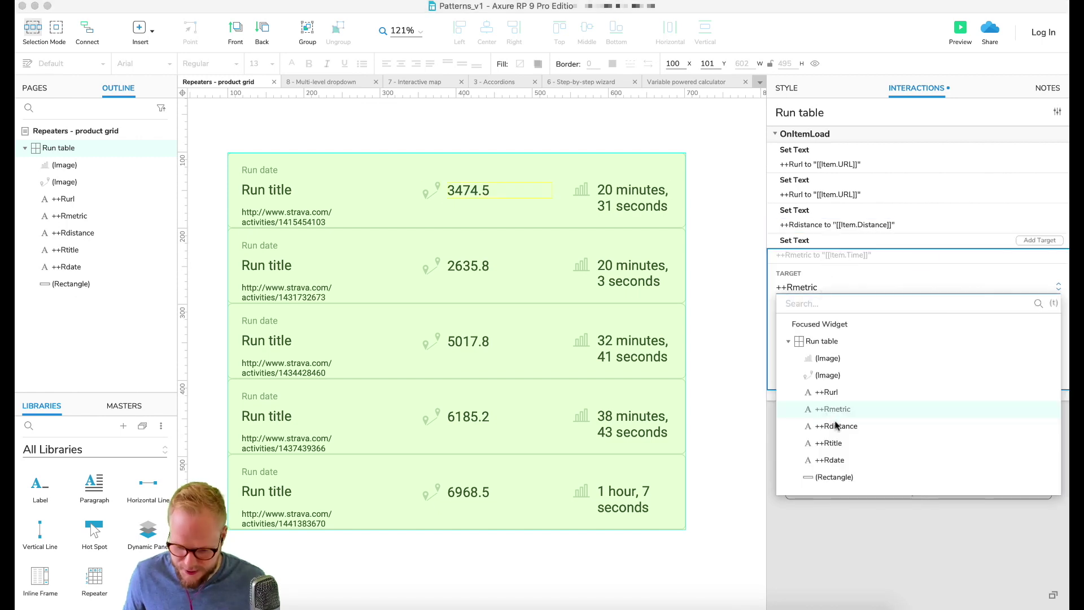
click(836, 443)
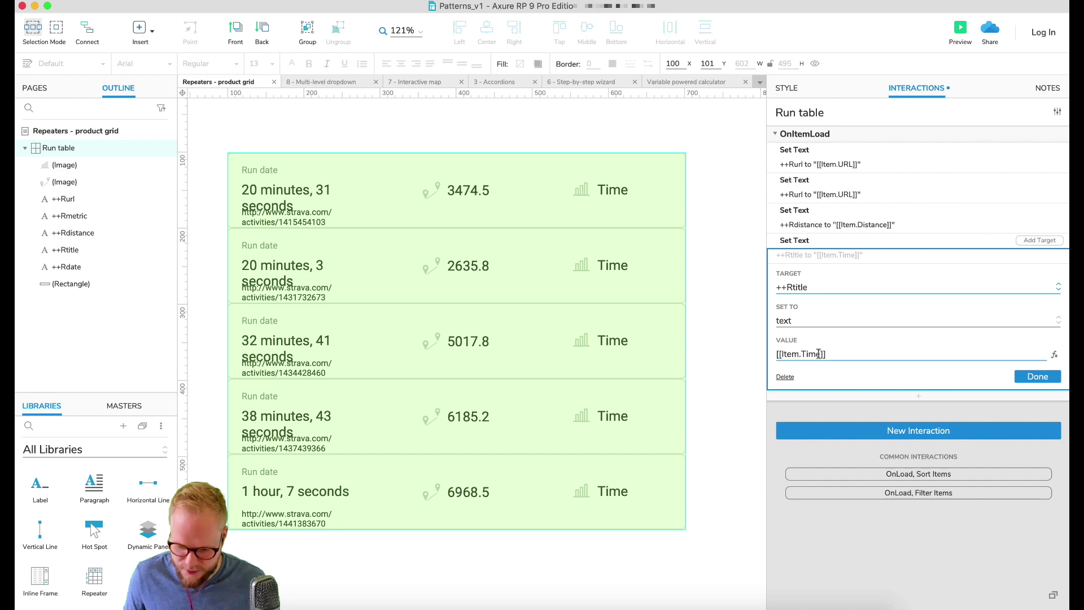
drag(820, 354, 803, 354)
text(Titl)
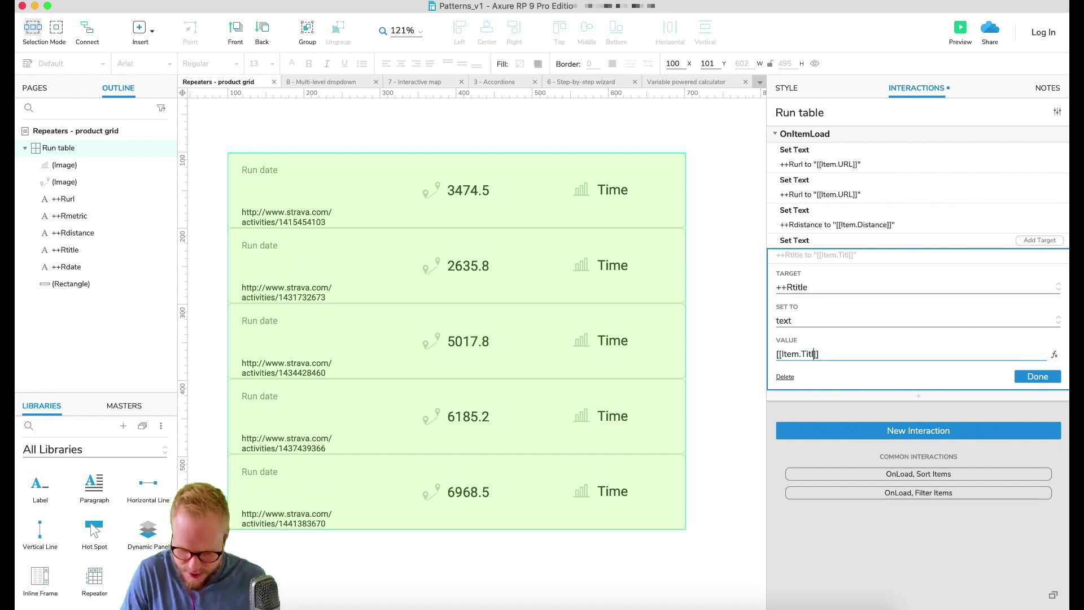
text(e)
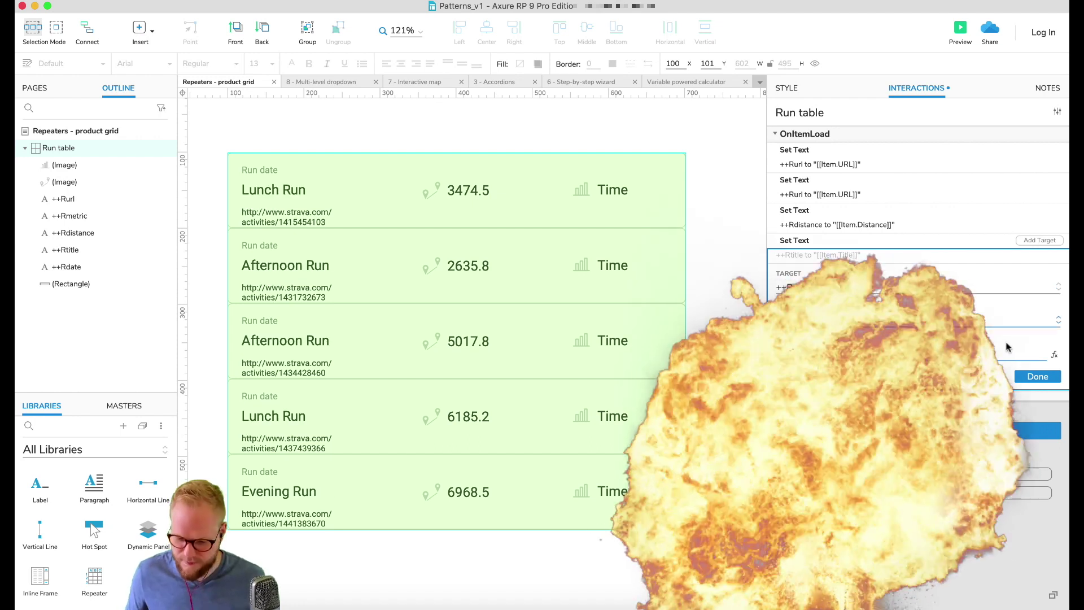
click(1039, 376)
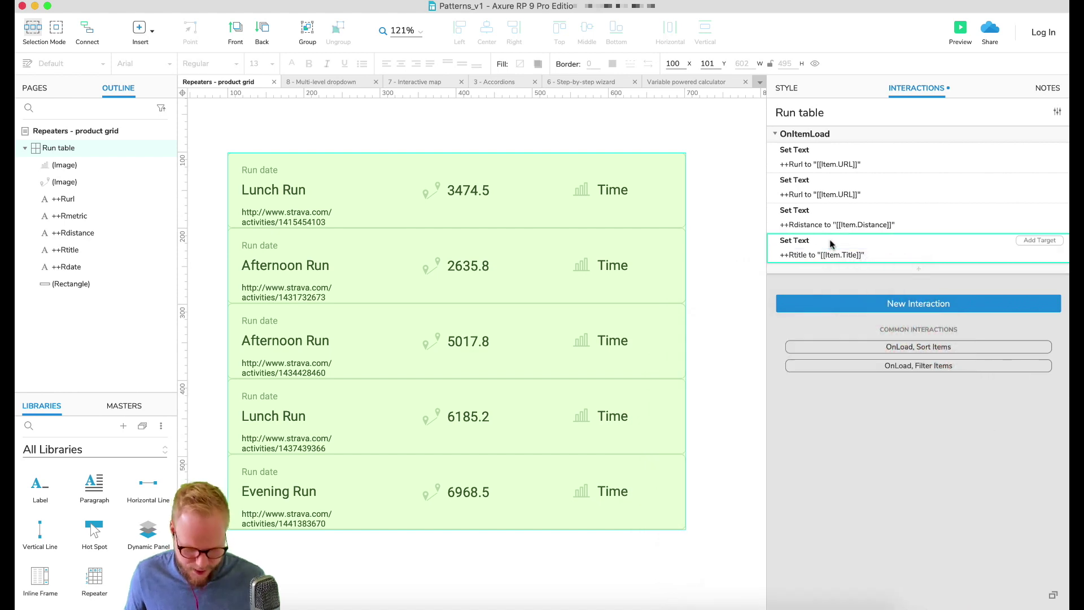
Duplicate the title action and bind the copy to ++Rdate with [[Item.Date]].
key(super+d)
click(830, 284)
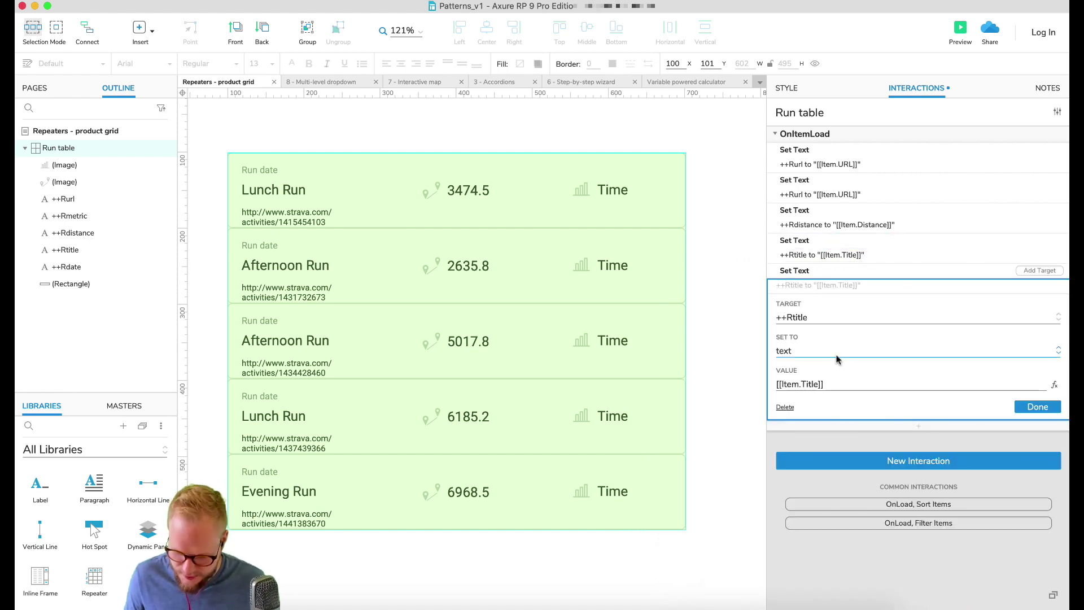
click(820, 323)
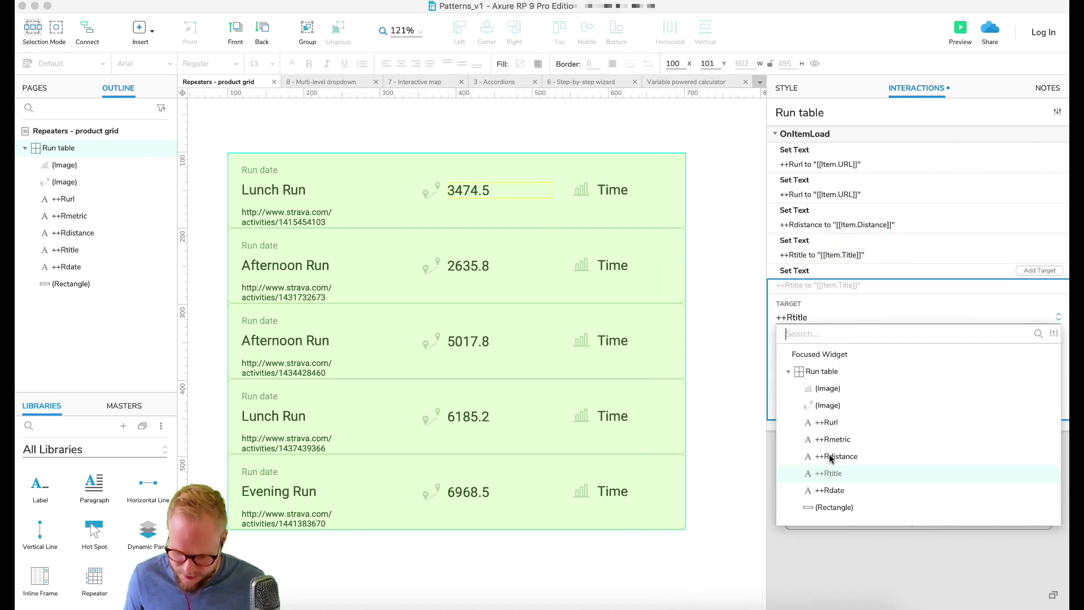
click(839, 491)
drag(819, 385, 802, 384)
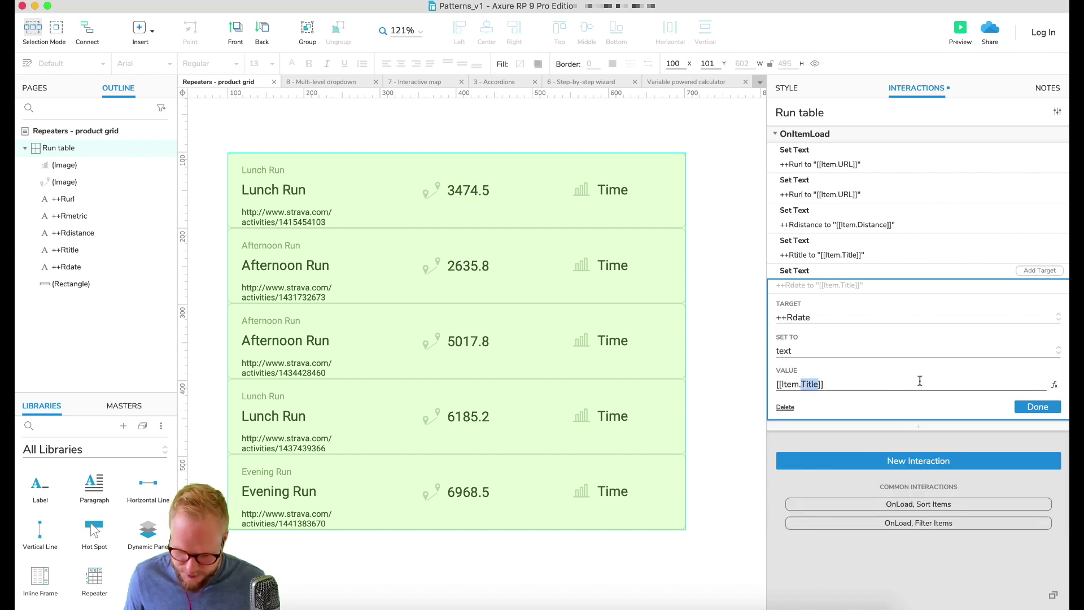
text(Date)
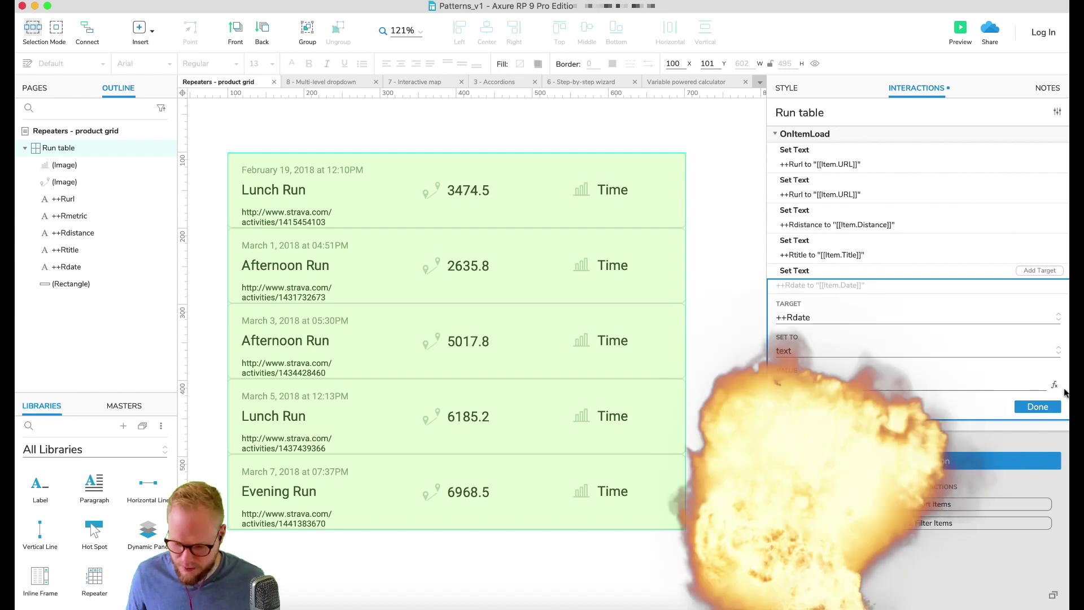
click(1037, 407)
In the card template, set the run date label to 10pt and widen the run title label.
double_click(478, 214)
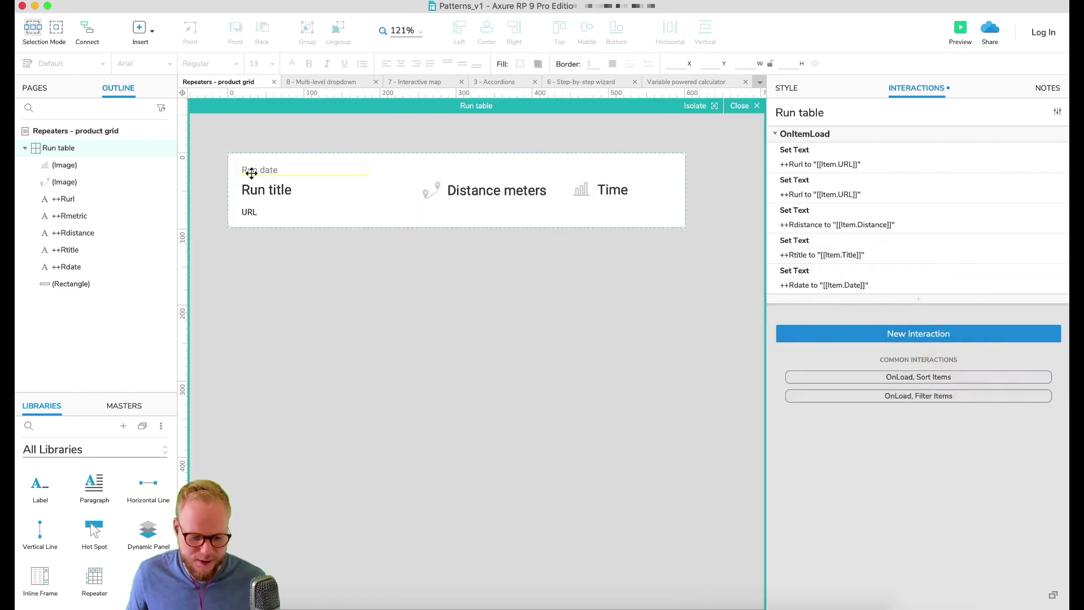
click(251, 171)
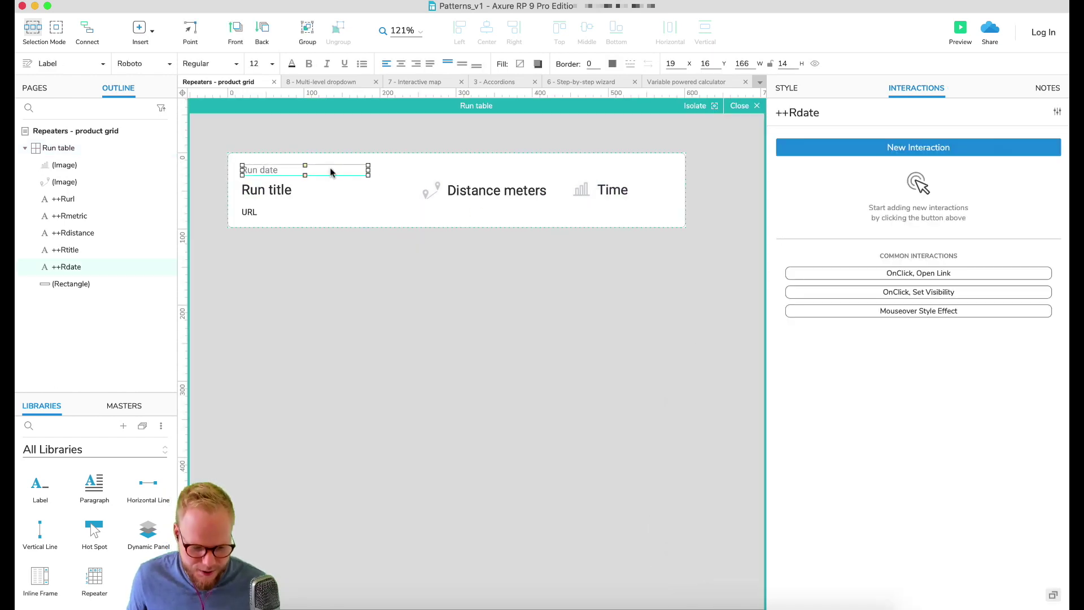
click(254, 63)
text(10)
key(Return)
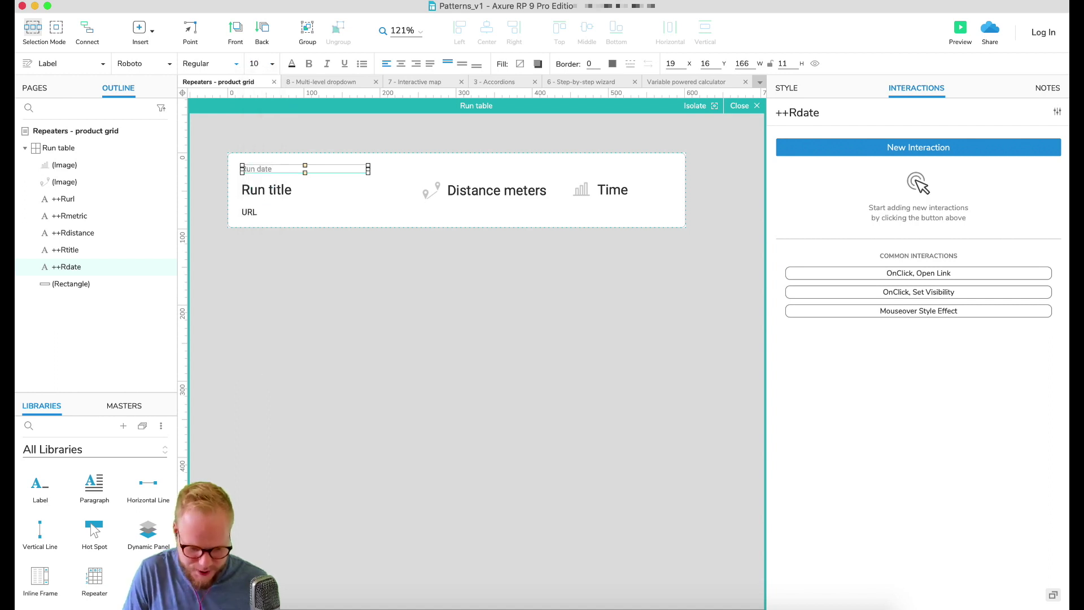
click(293, 192)
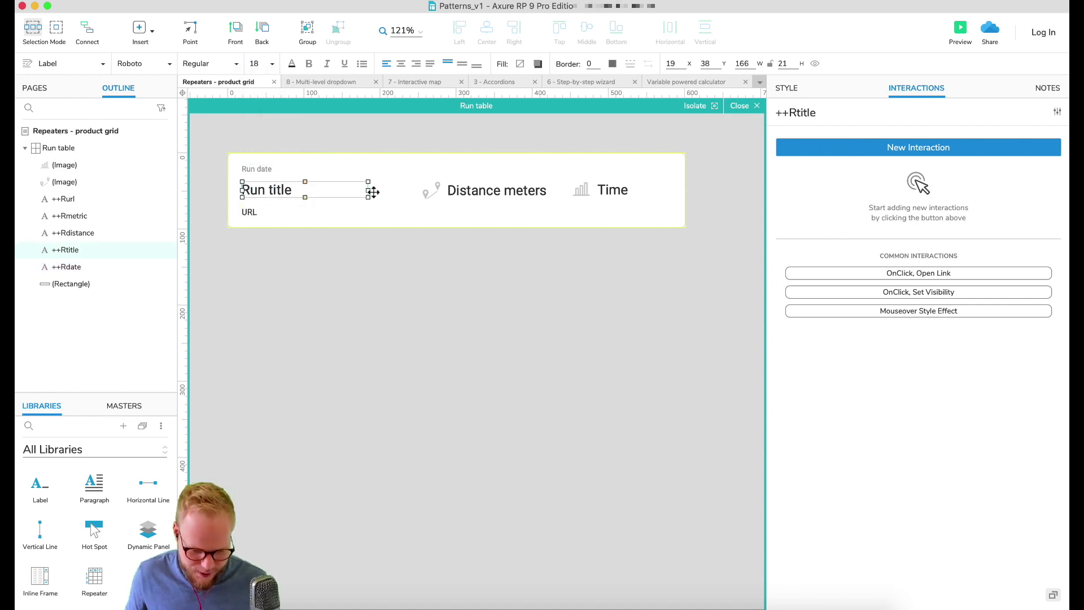
drag(368, 189, 393, 189)
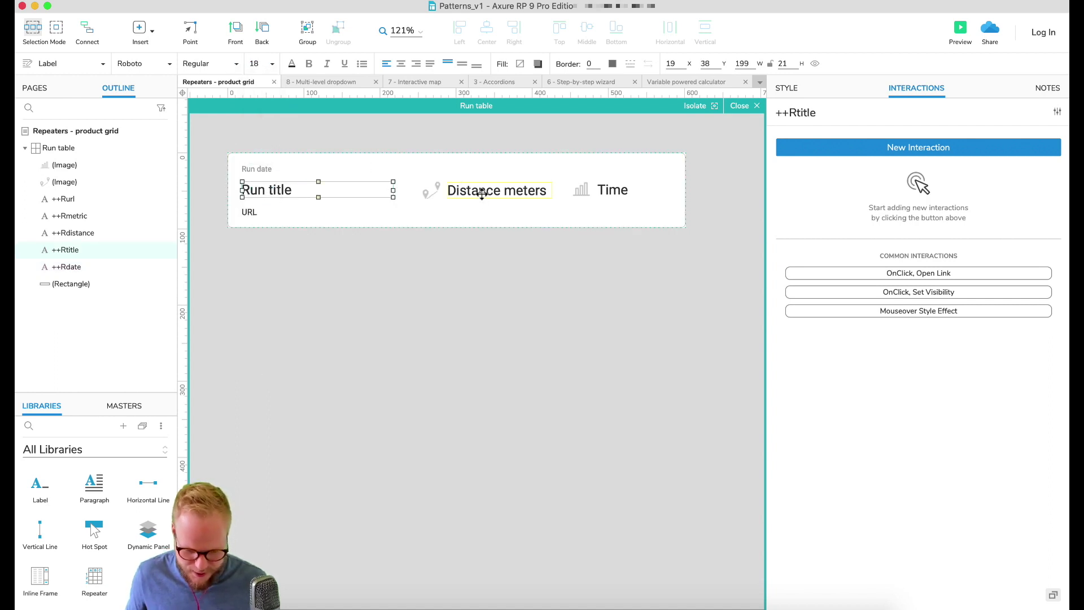
Set the distance and time labels to 12pt and nudge them down 3 px.
click(482, 199)
shift+click(626, 192)
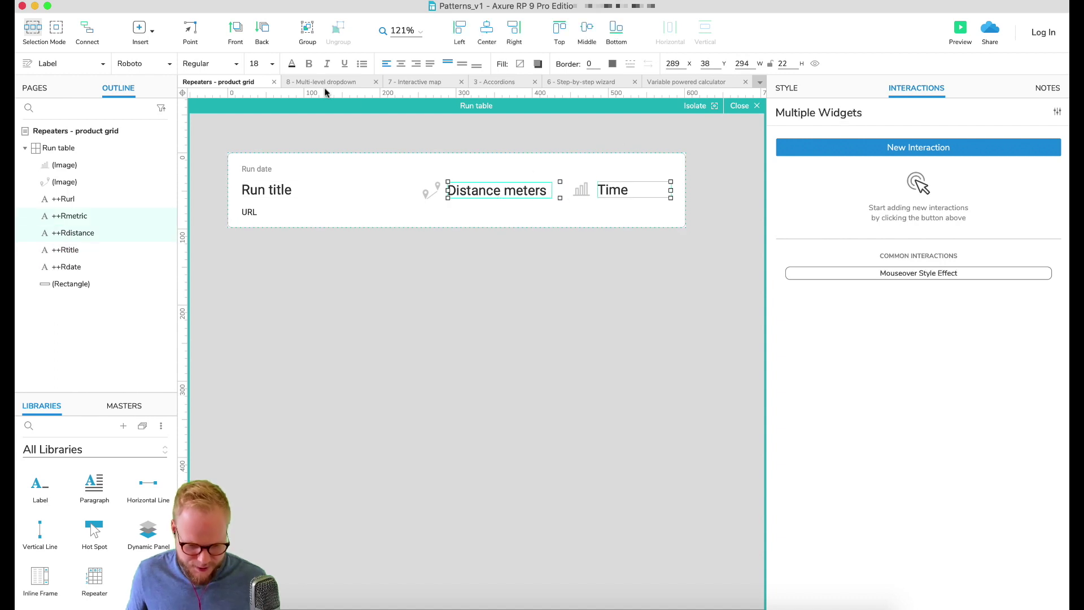
click(256, 62)
text(12)
key(Return)
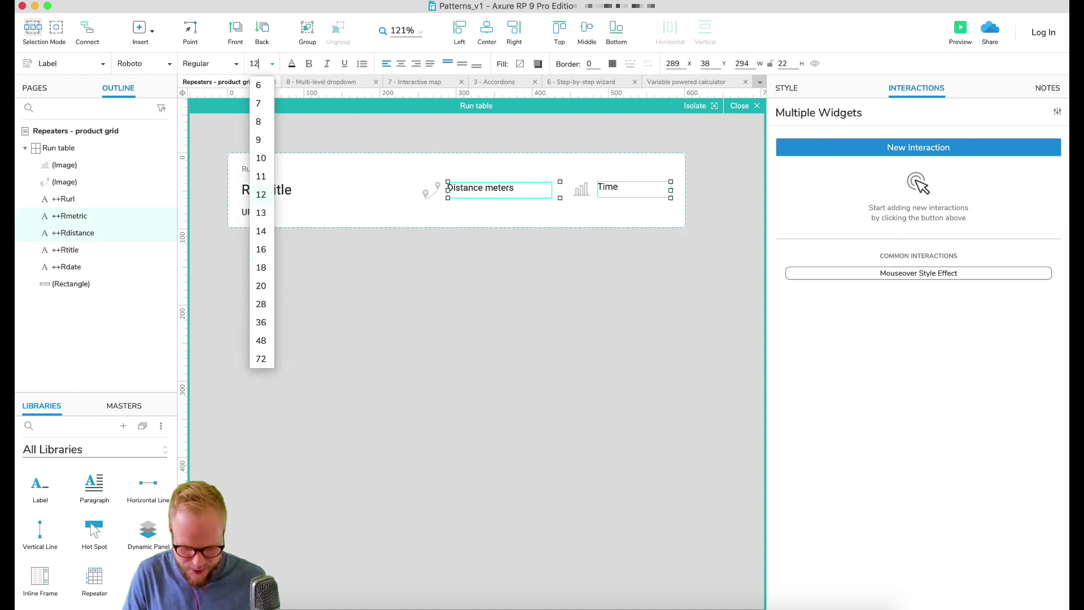
key(Down)
key(Down)
key(Down)
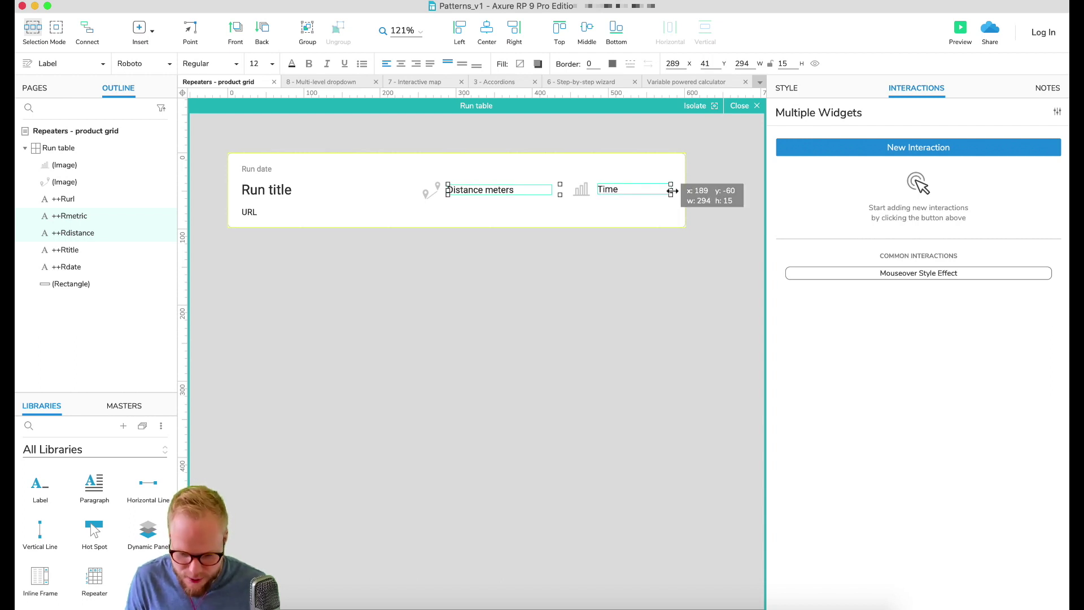
Widen the URL label to 365 at 10pt, move it up slightly, and exit template editing.
click(247, 211)
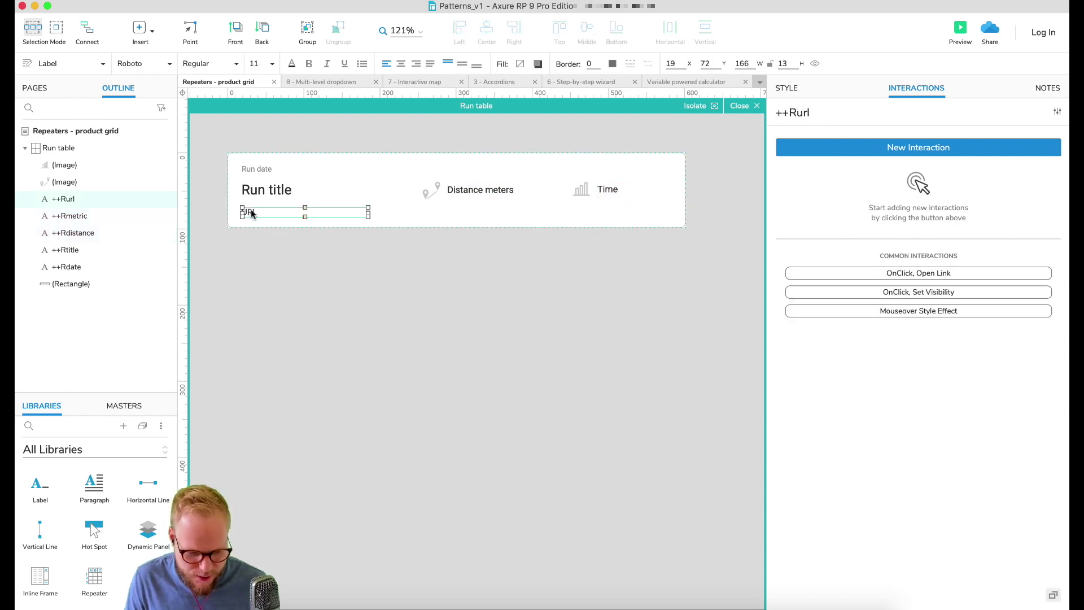
drag(368, 212, 519, 211)
click(250, 62)
text(10)
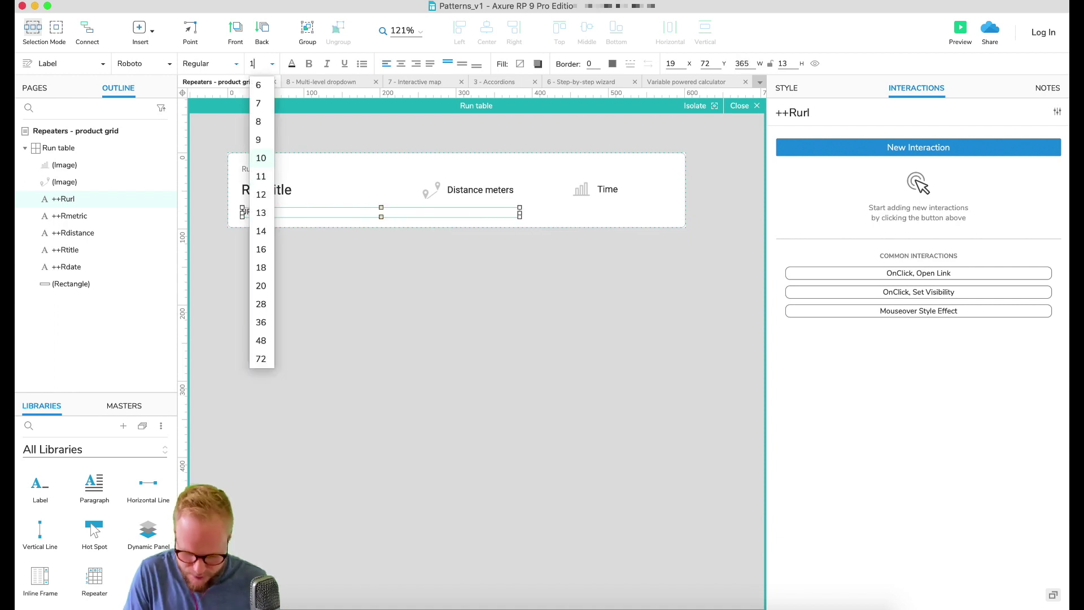
key(Return)
click(255, 263)
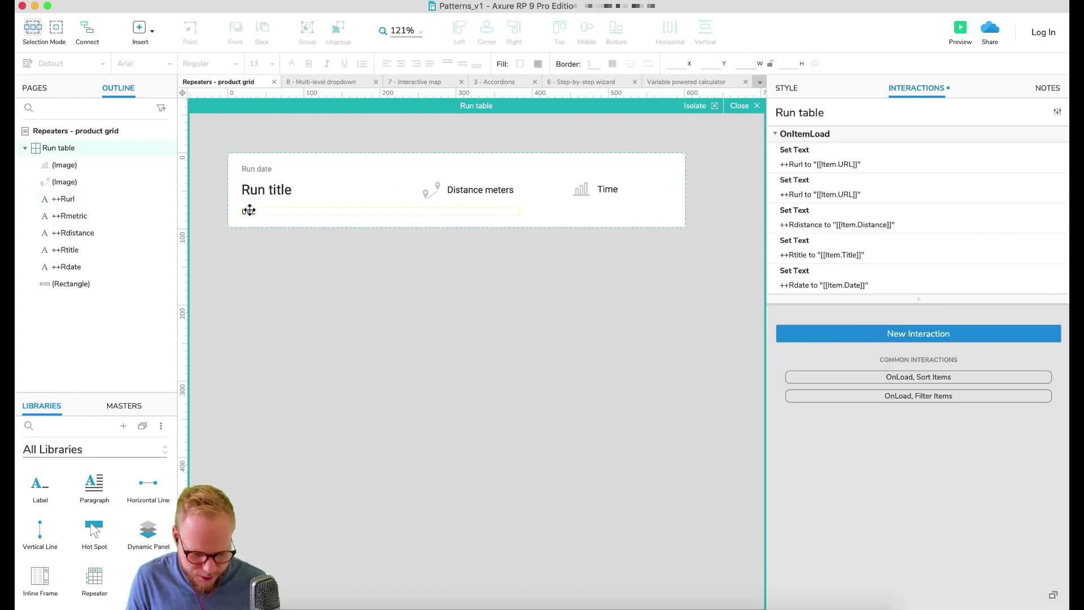
drag(250, 213, 242, 210)
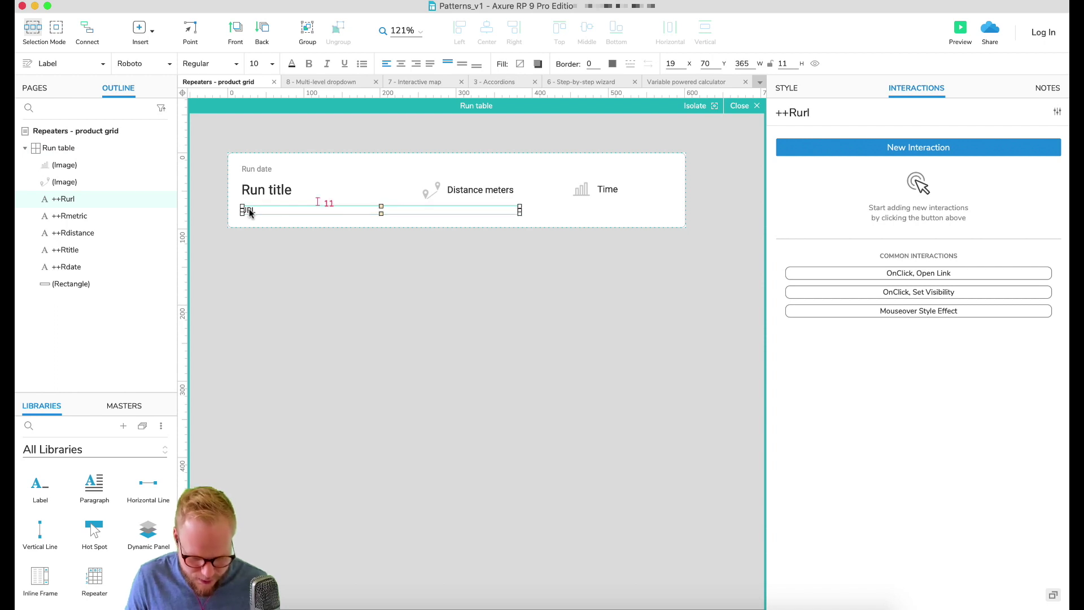
click(288, 223)
click(741, 106)
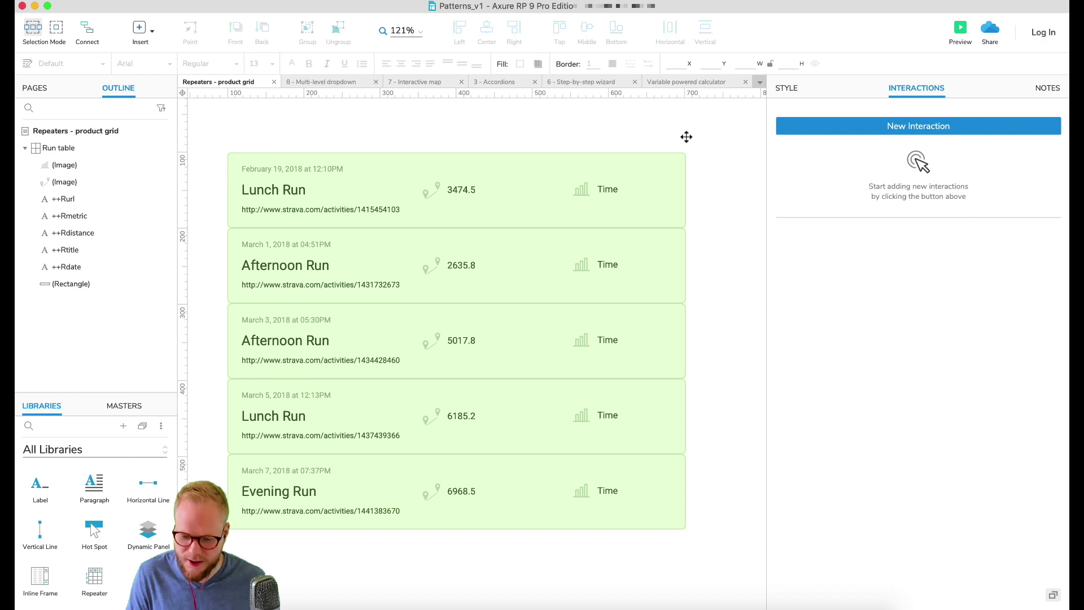
Preview the page with the Run table in Chrome to check the five run cards, then close the preview.
click(571, 257)
click(787, 89)
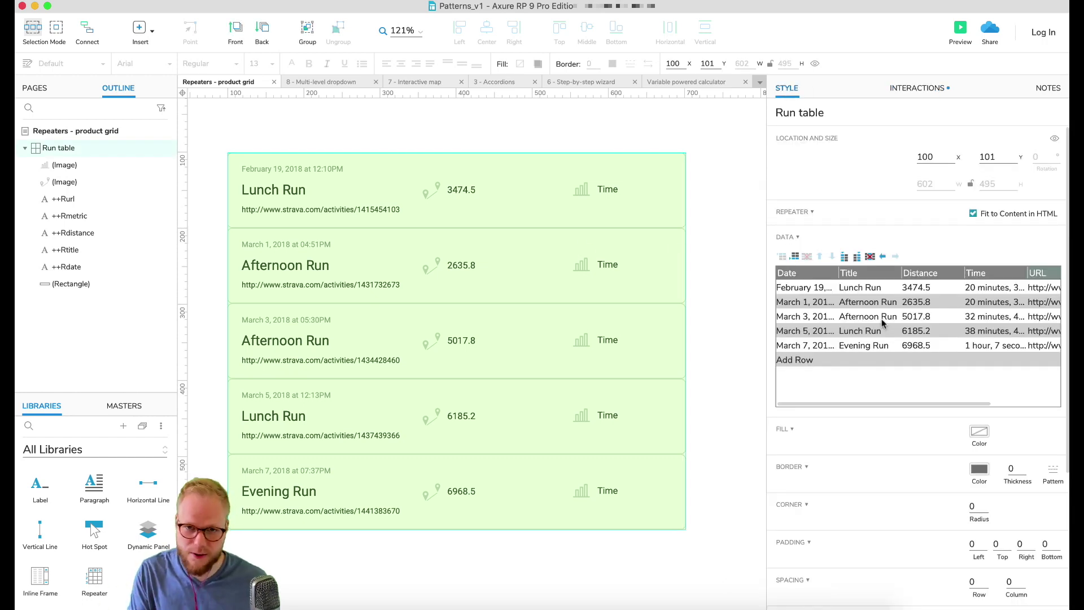
click(960, 33)
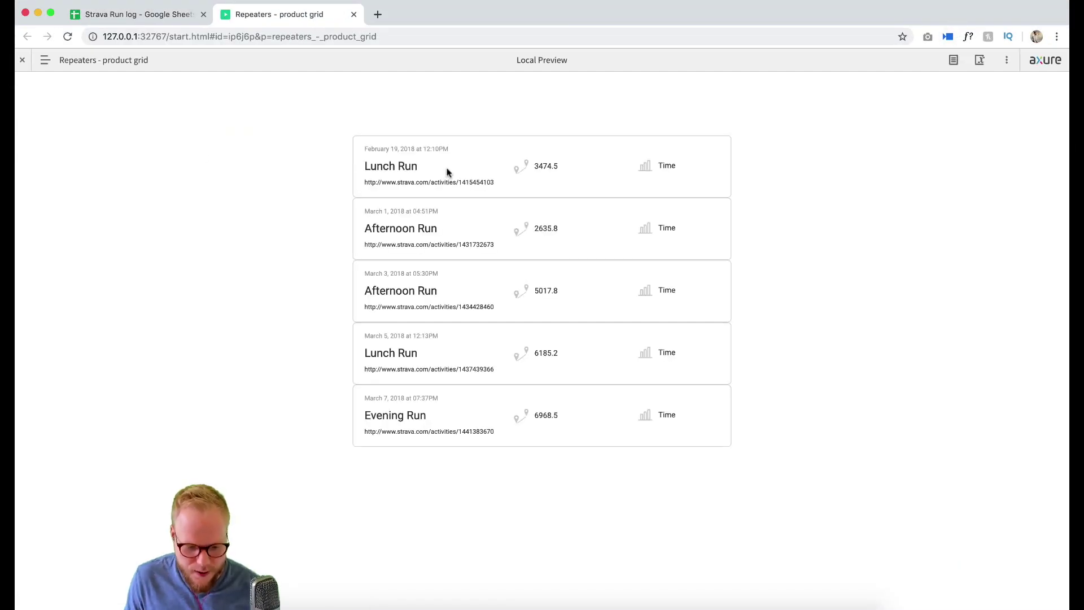
drag(438, 431, 455, 432)
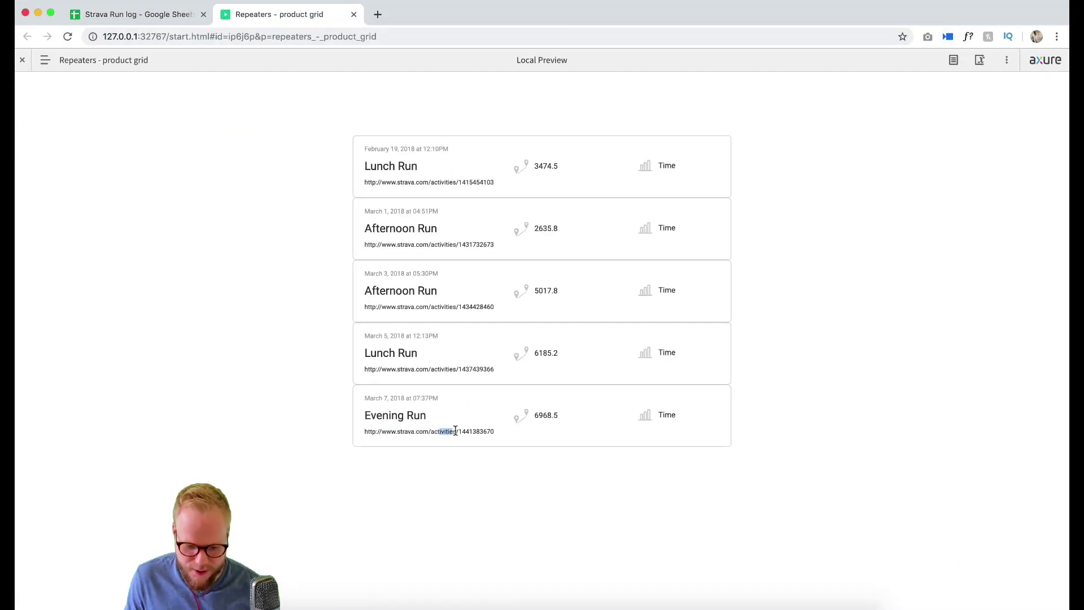
click(455, 432)
triple_click(467, 346)
click(445, 305)
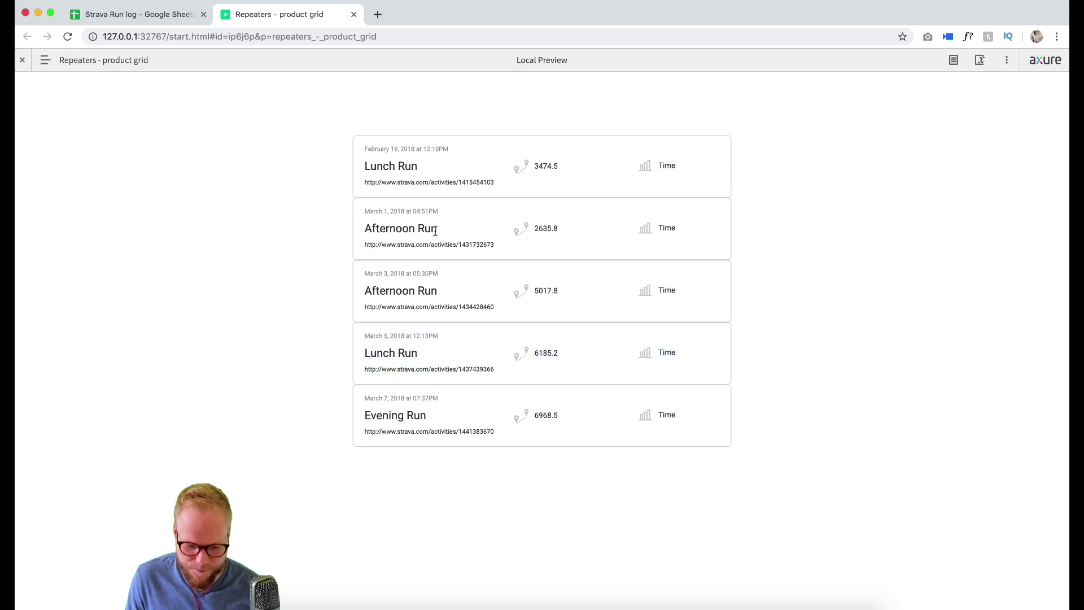
click(355, 15)
Add a sixth repeater data row: Today, Lunch run, 4500, 30min.
key(super+Tab)
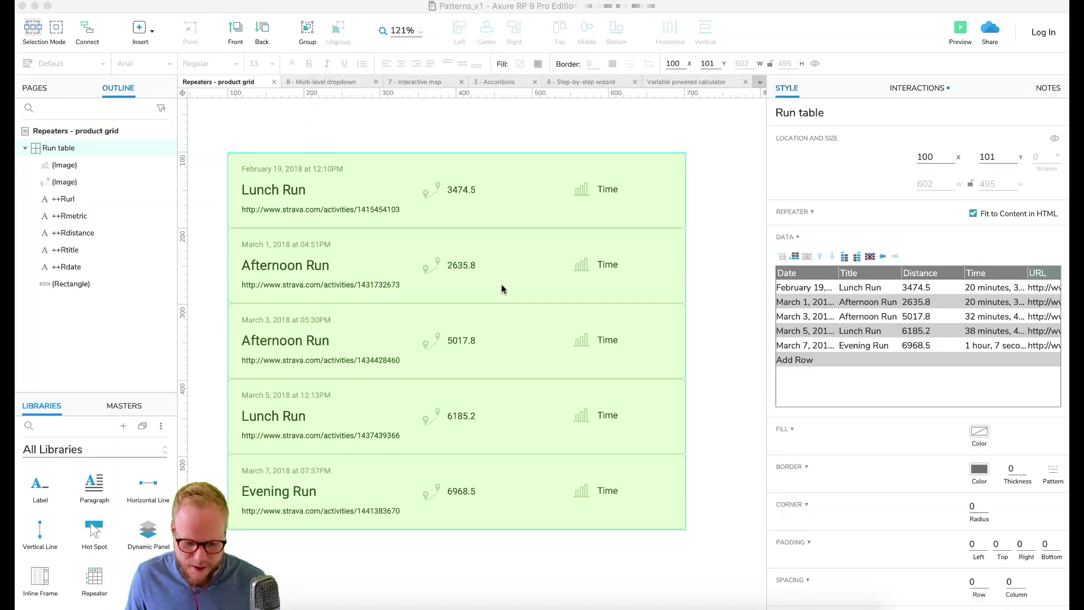
click(866, 363)
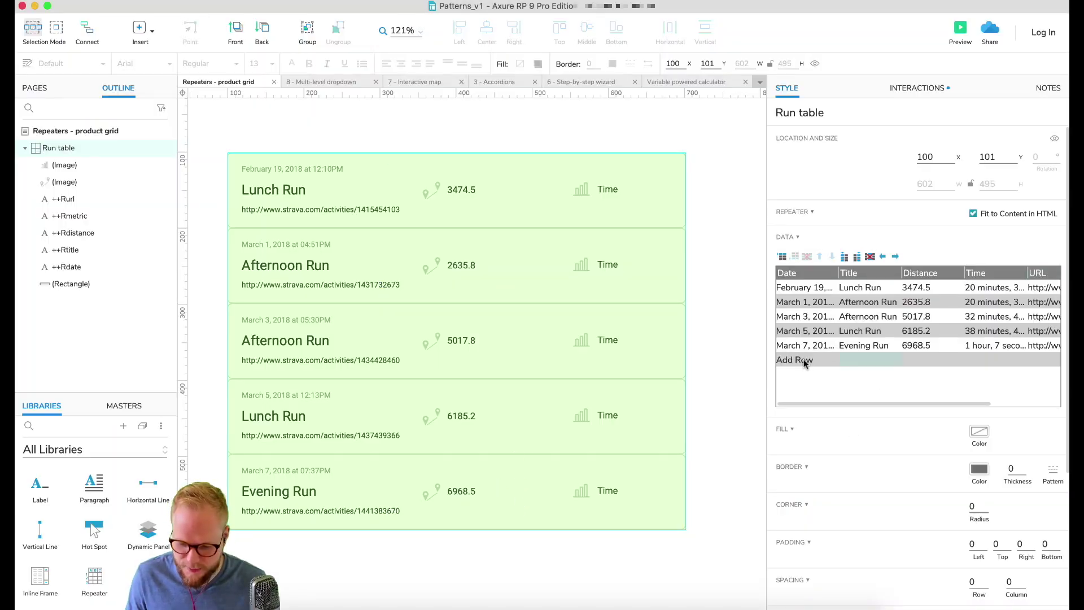
click(801, 362)
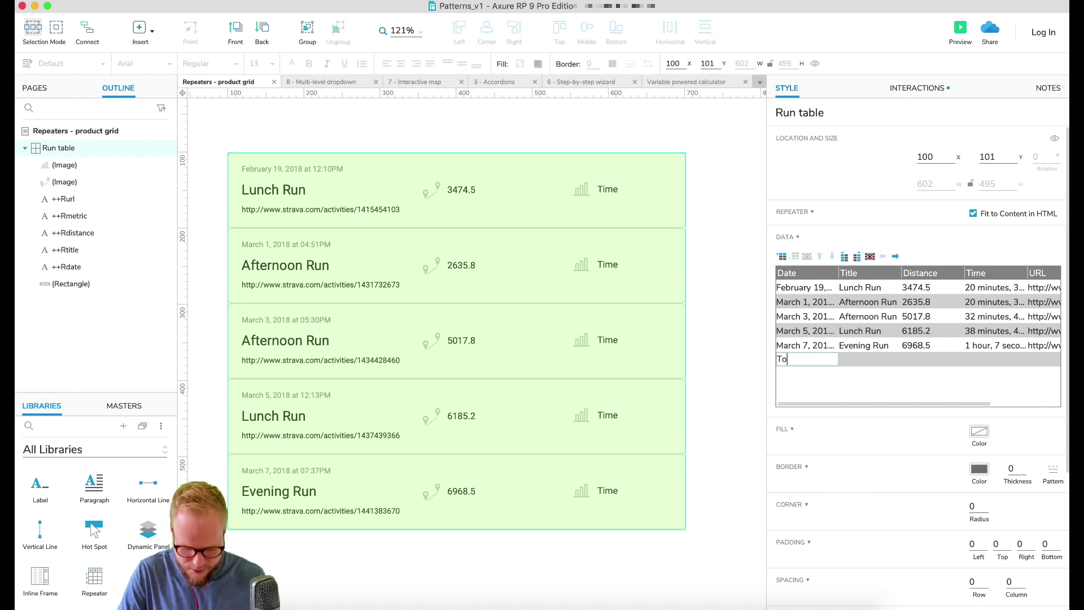
key(Tab)
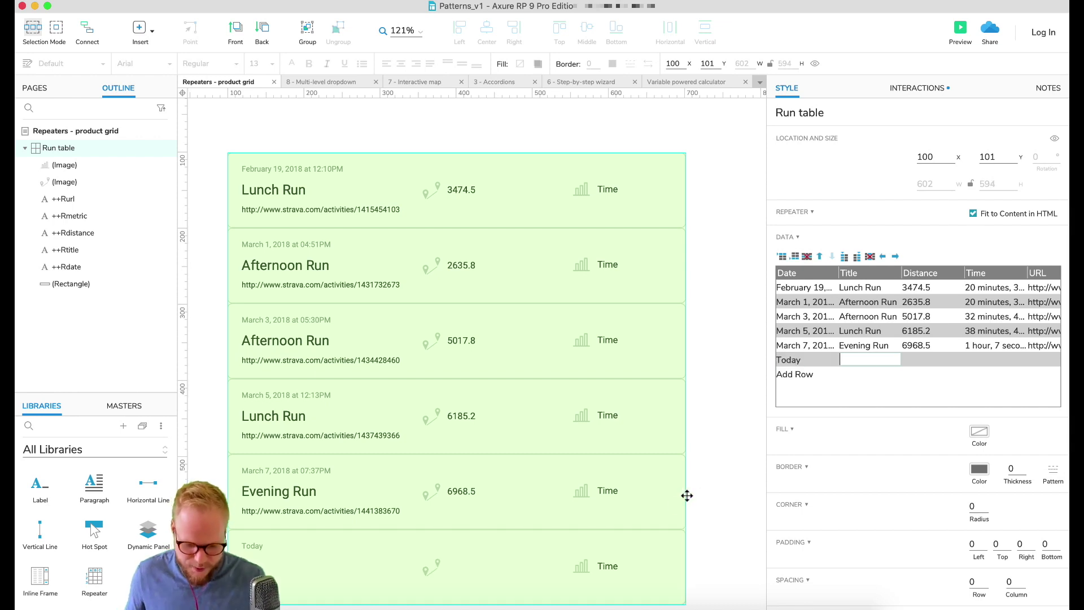
scroll(666, 509, down, 5)
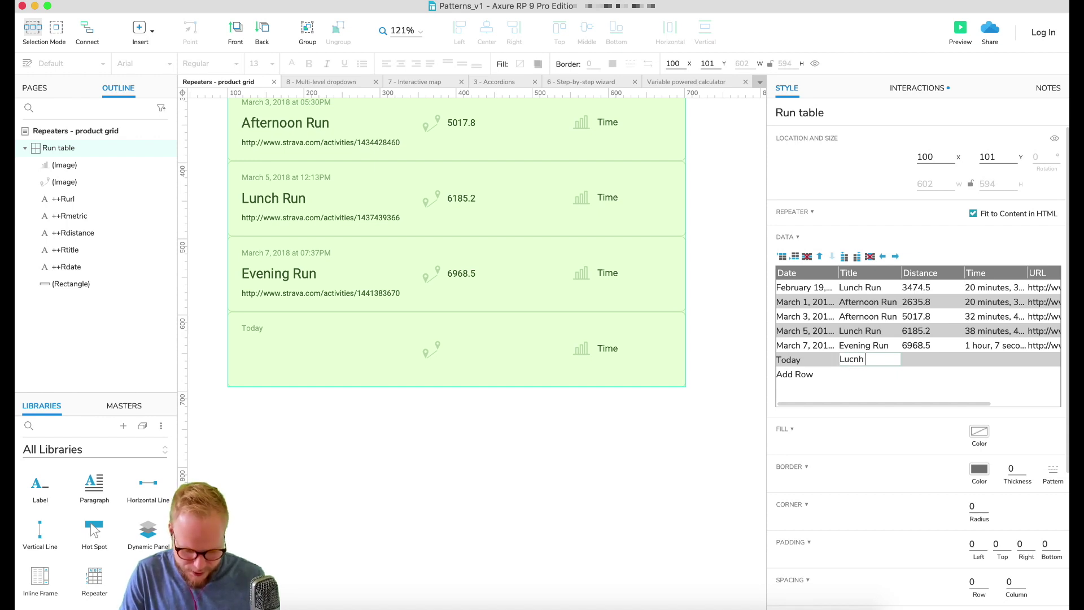
key(Tab)
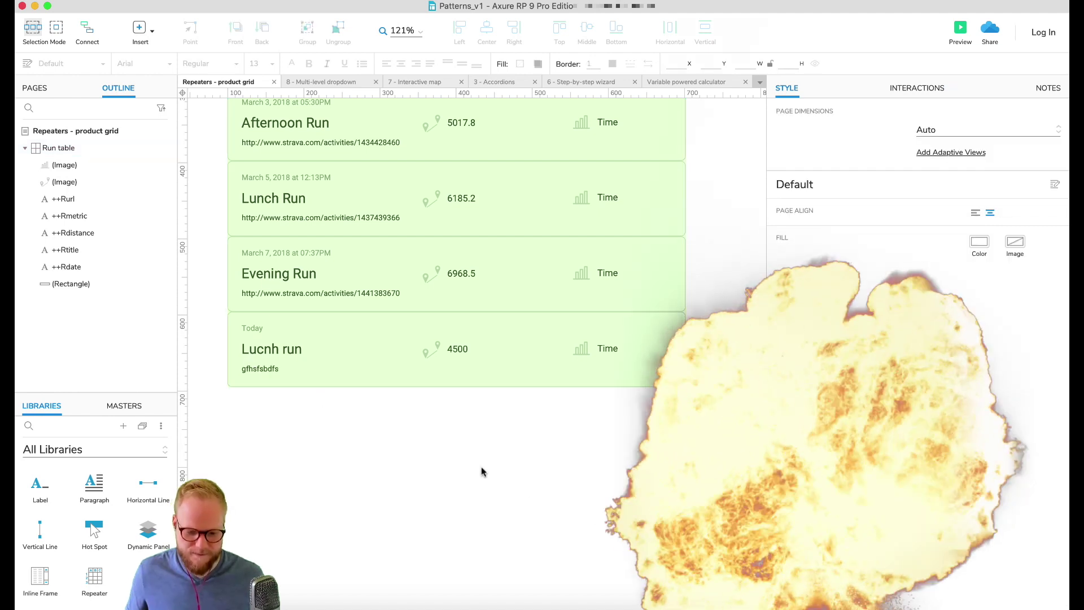
scroll(481, 466, up, 2)
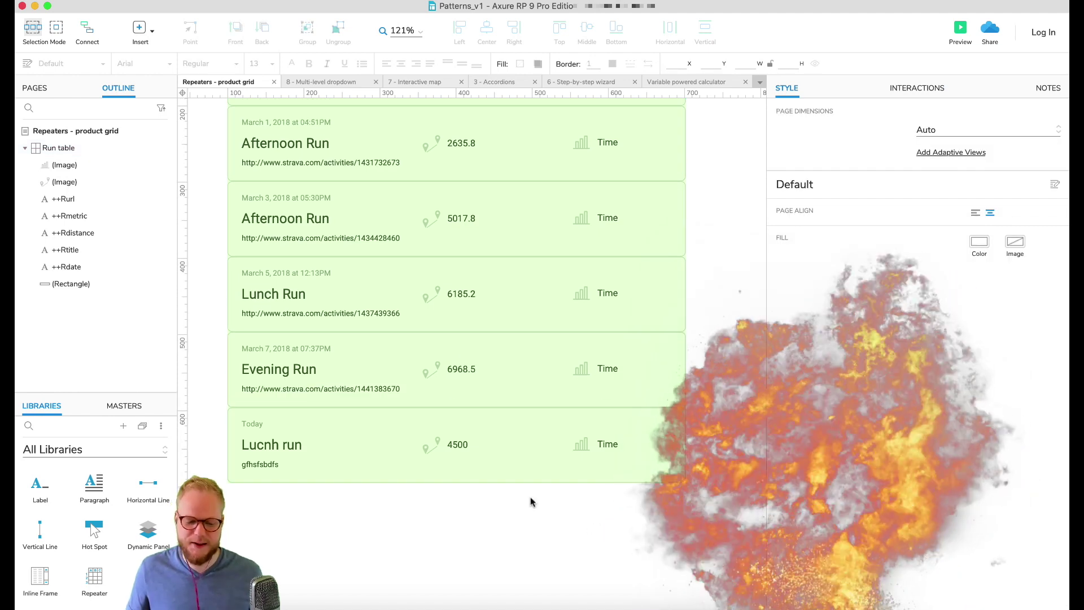
Fix the misspelled letter in the new row's Title cell so it reads Lunch run.
click(508, 469)
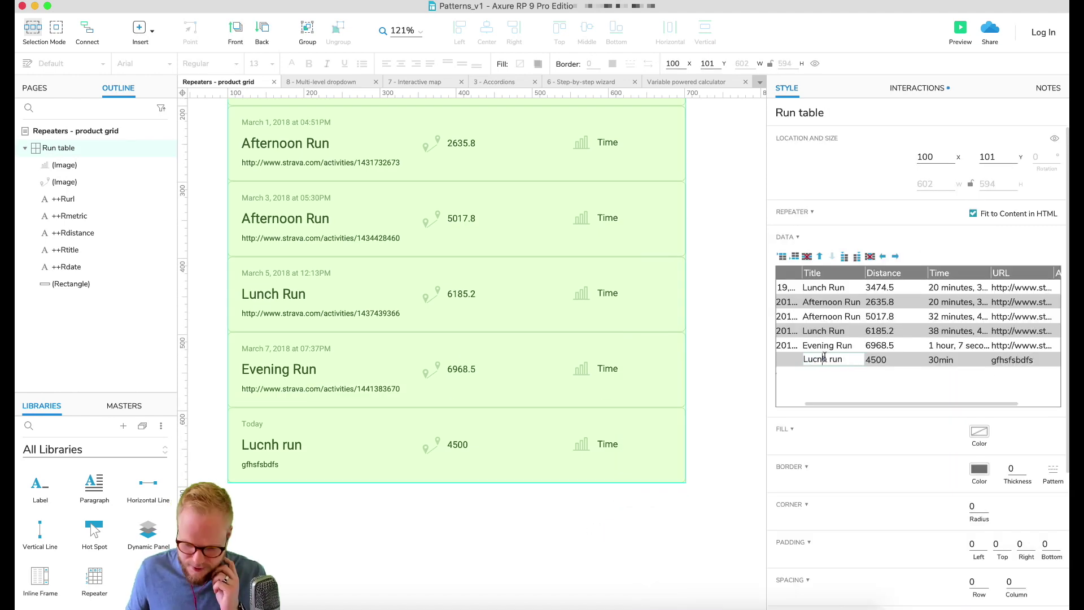
double_click(821, 360)
key(BackSpace)
text(n)
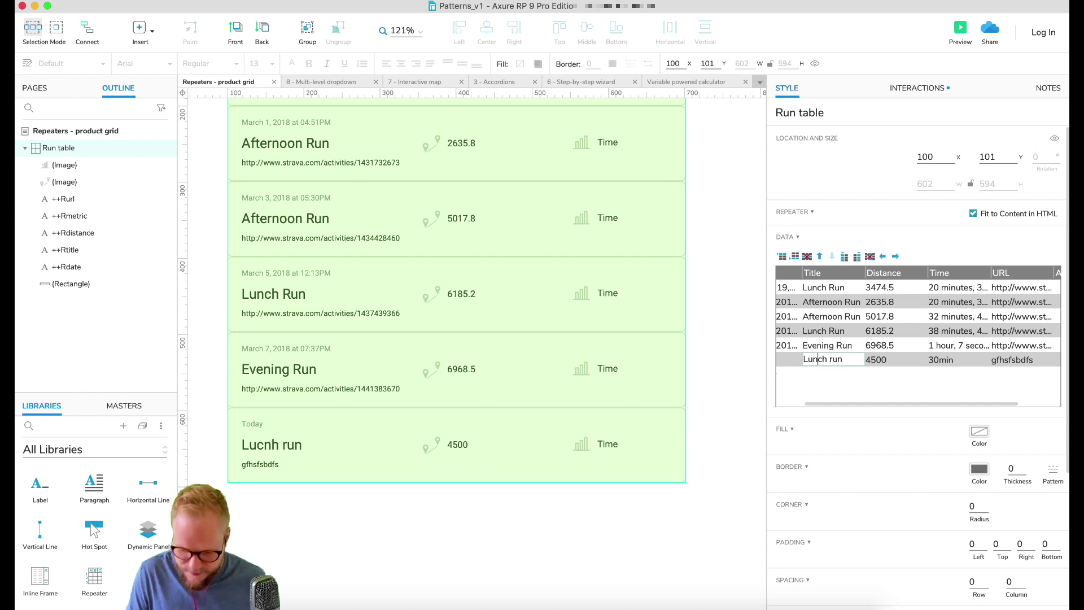
click(584, 502)
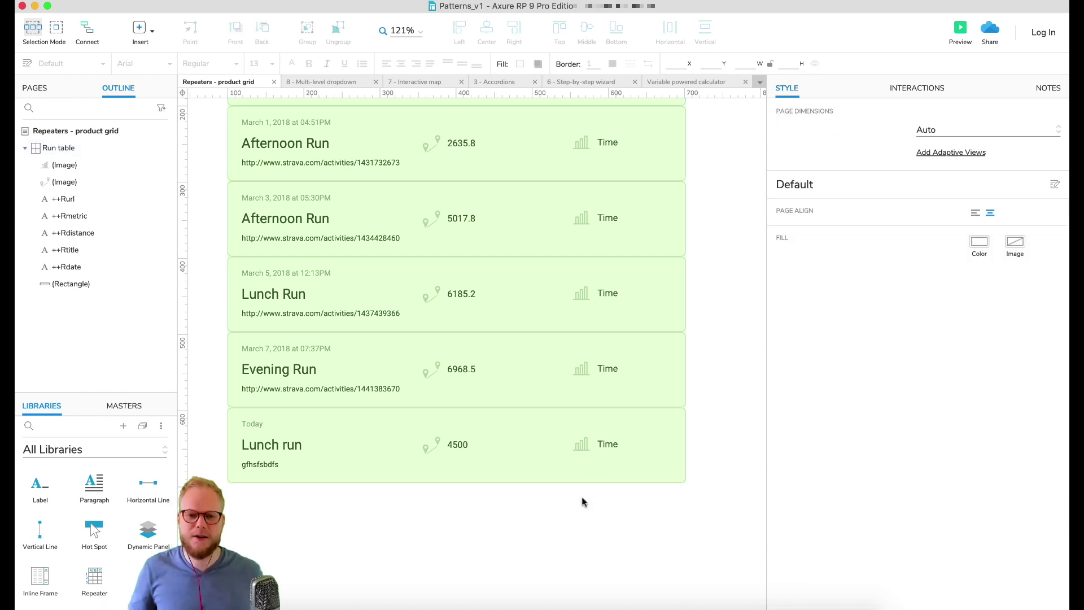